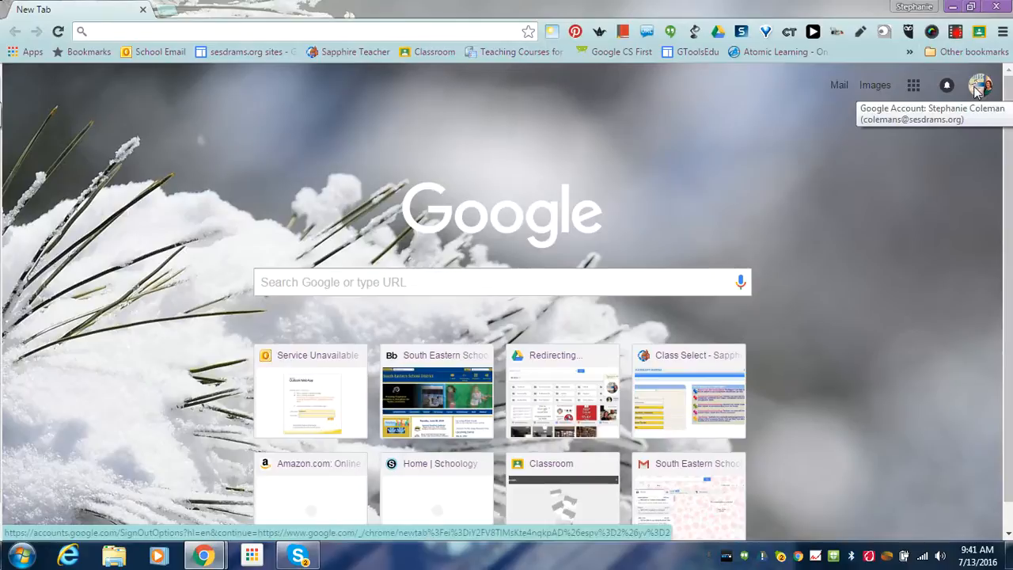
# - Open Google Sites from the Google apps and start a new blank-template site named Practice
pyautogui.click(912, 87)
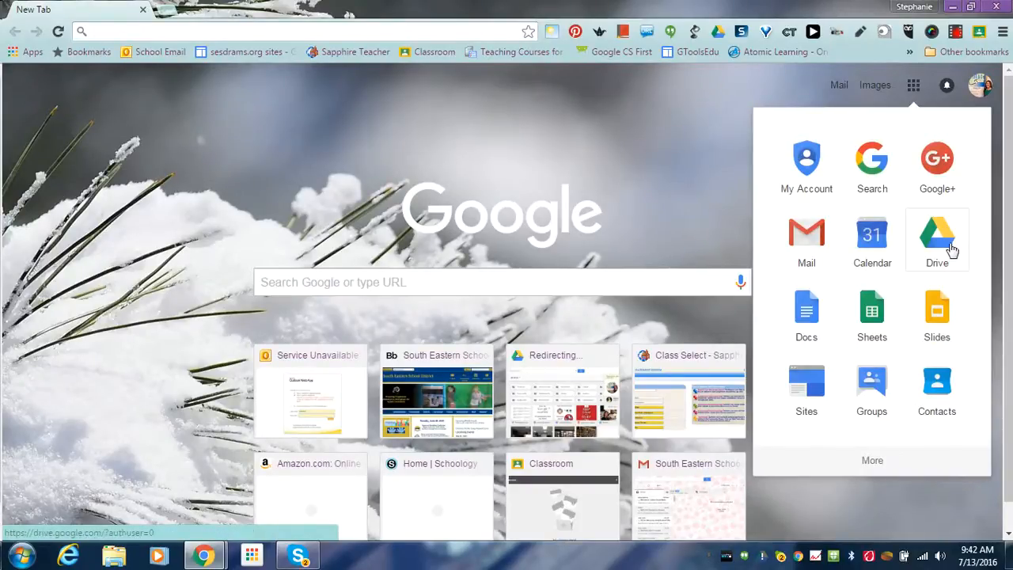
pyautogui.click(804, 383)
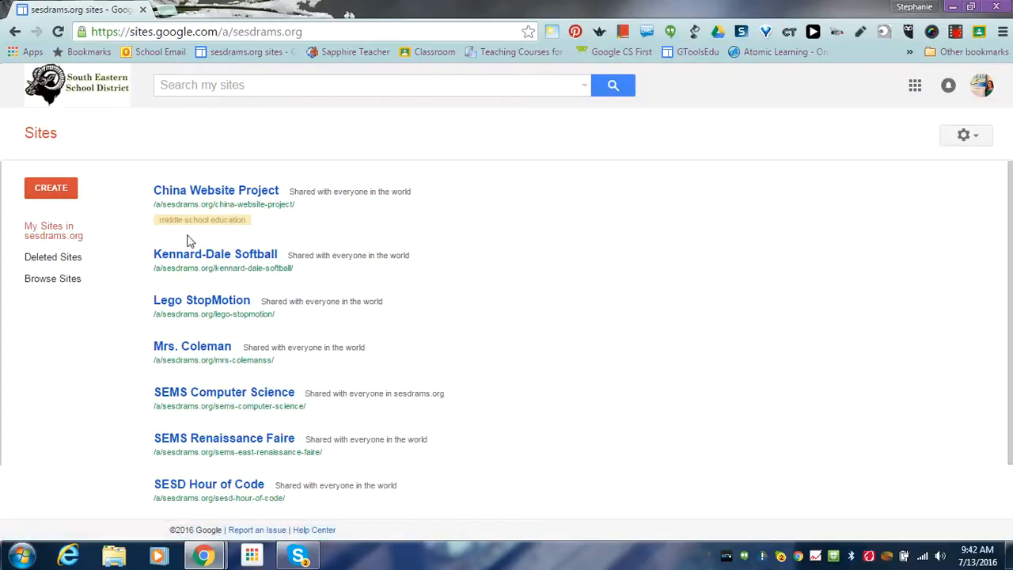
pyautogui.click(56, 194)
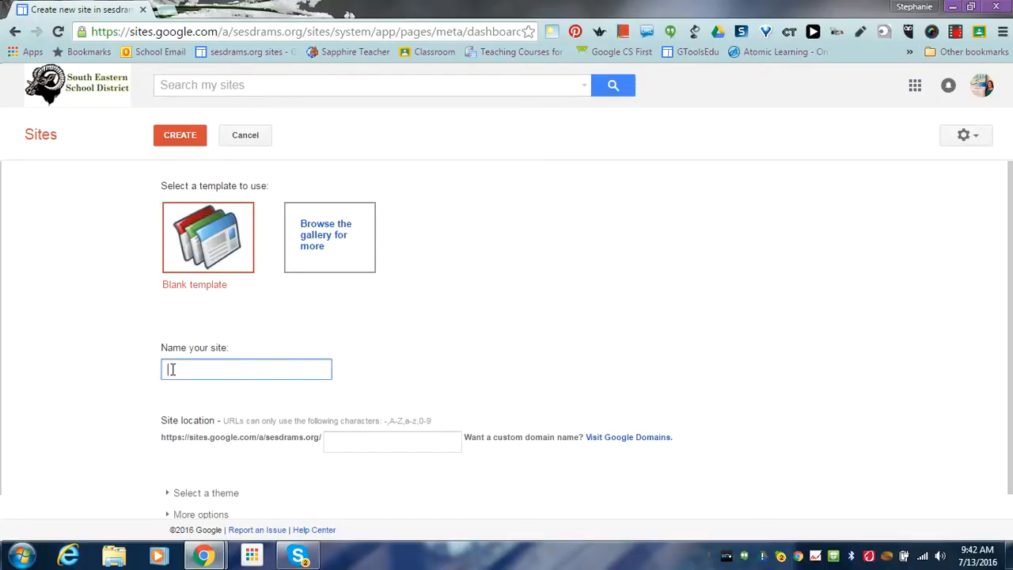
pyautogui.write('practice')
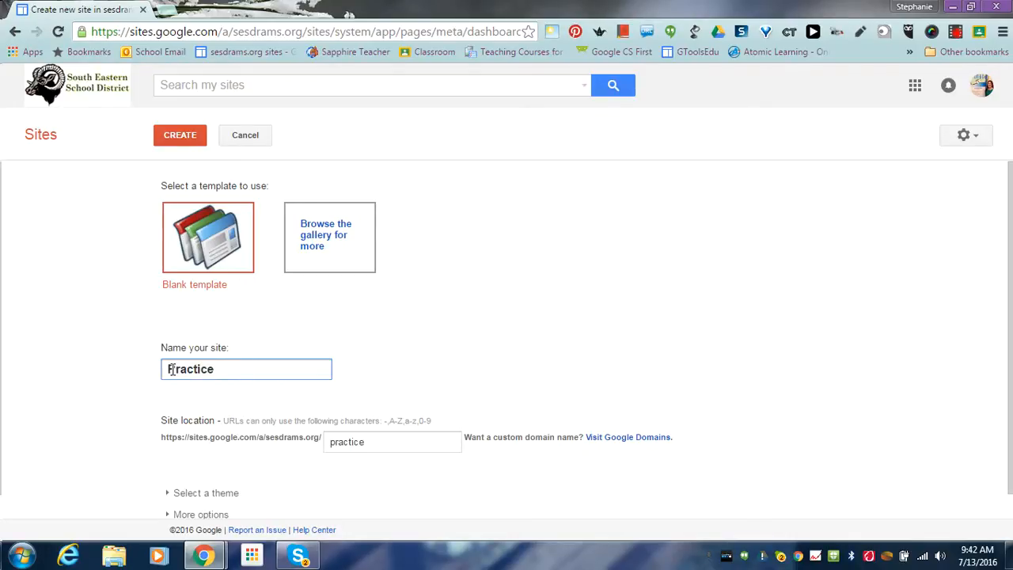
# - Choose the Lavender Panel theme for the new site and create the site
pyautogui.moveTo(1006, 212); pyautogui.dragTo(1010, 253)
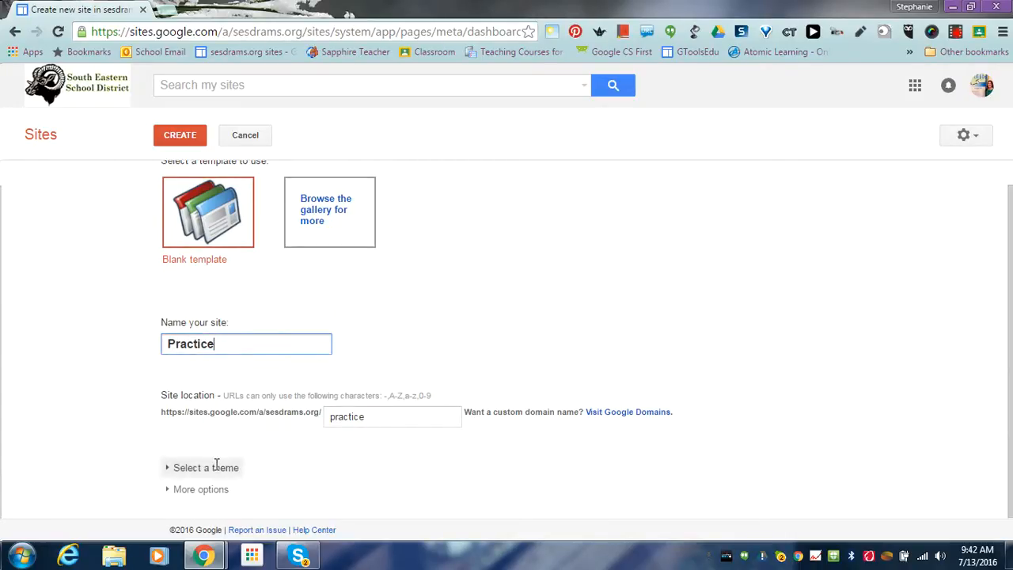
pyautogui.click(174, 468)
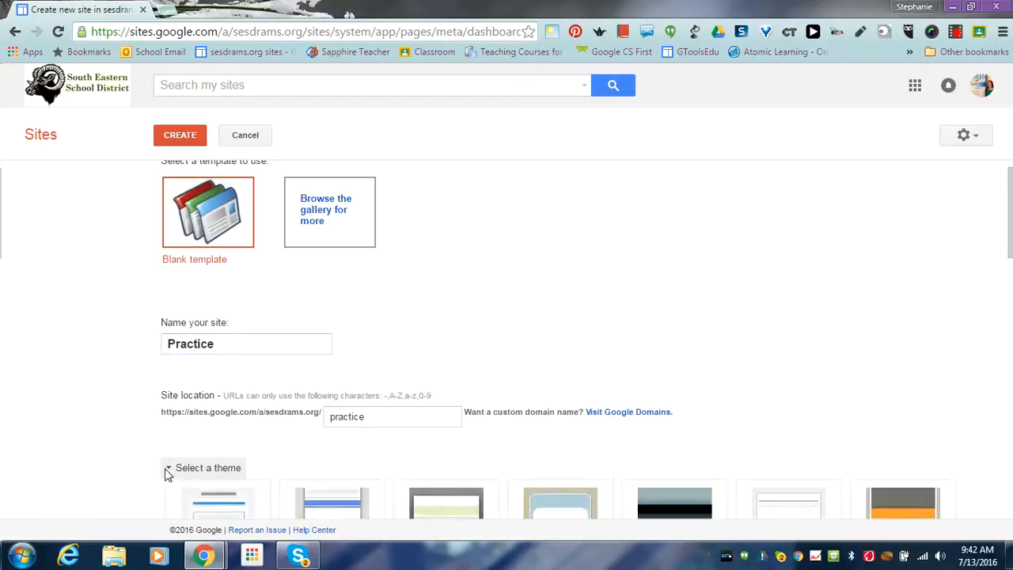
pyautogui.moveTo(1012, 231); pyautogui.dragTo(1011, 380)
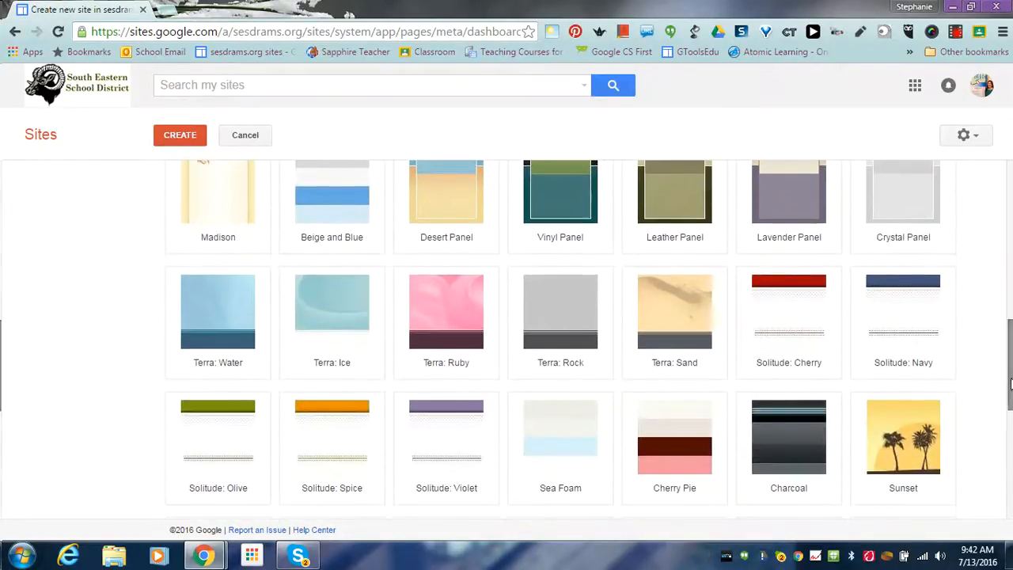
pyautogui.click(791, 219)
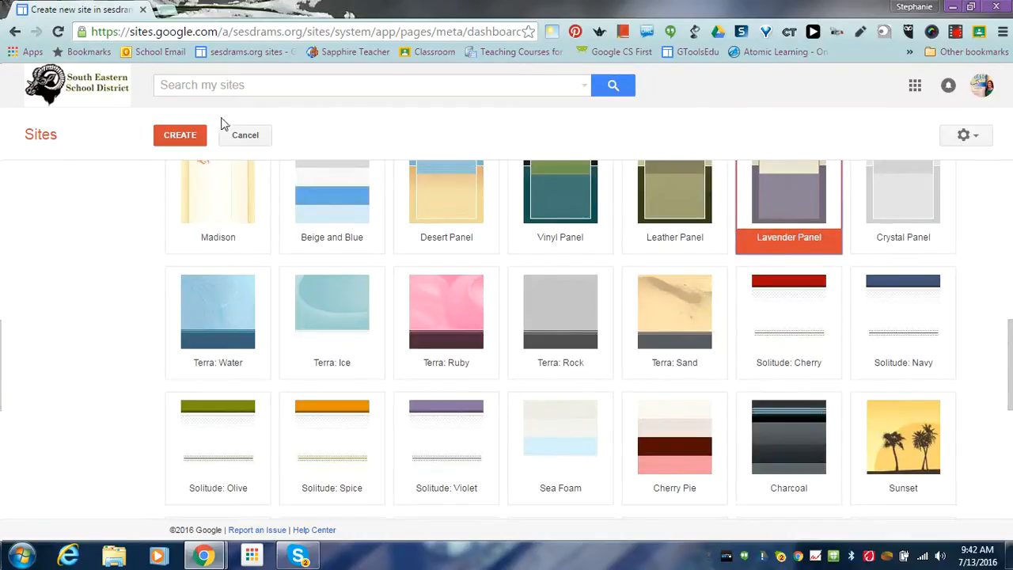
pyautogui.click(179, 140)
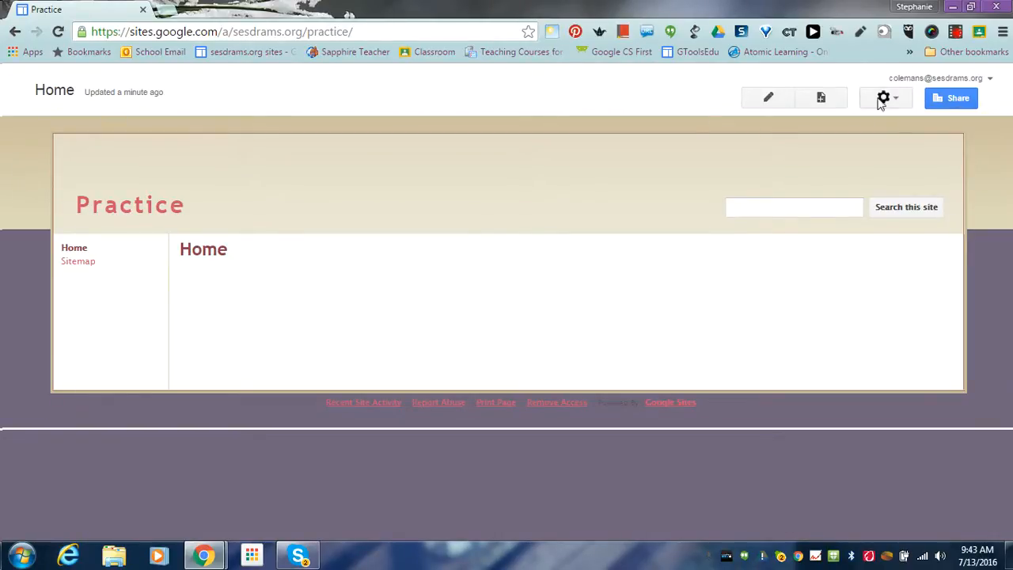
# - Create a top-level web page named Practice Vocabulary in the site and save it with an empty body
pyautogui.click(820, 99)
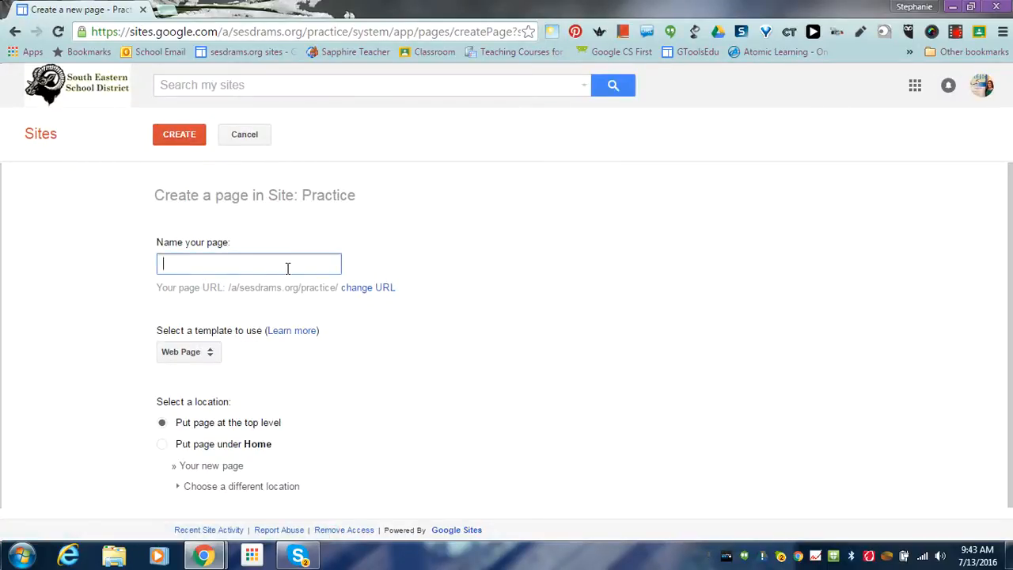
pyautogui.write('Prace')
pyautogui.press('BackSpace')
pyautogui.write('racti')
pyautogui.press('BackSpace')
pyautogui.press('BackSpace')
pyautogui.write('t')
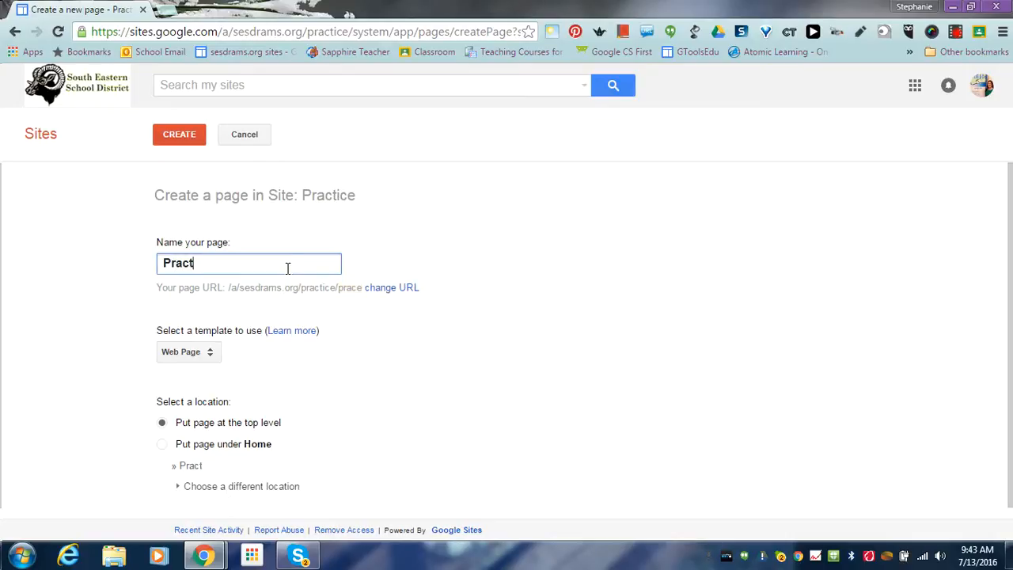
pyautogui.write('ice Vocabulary')
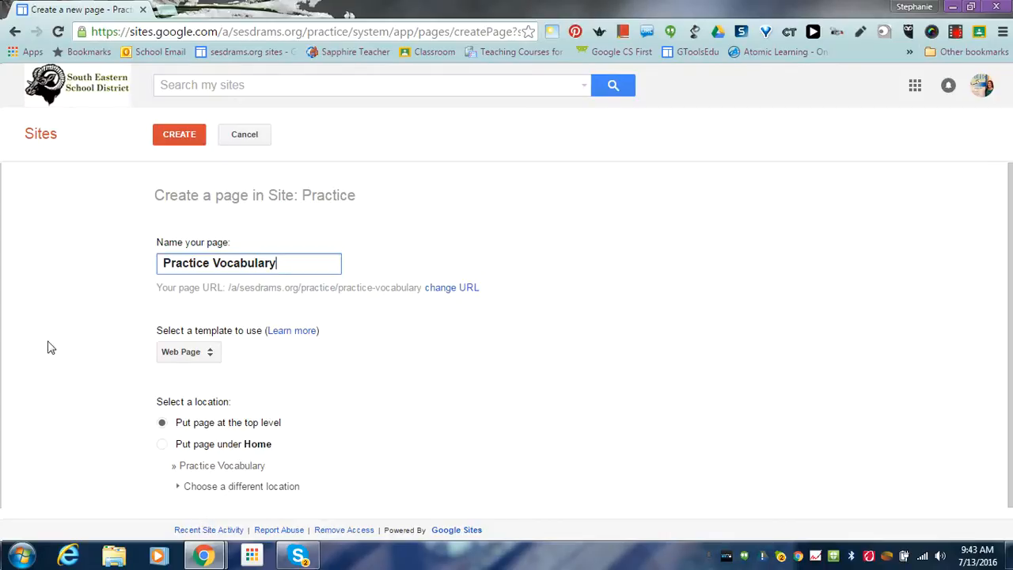
pyautogui.click(179, 134)
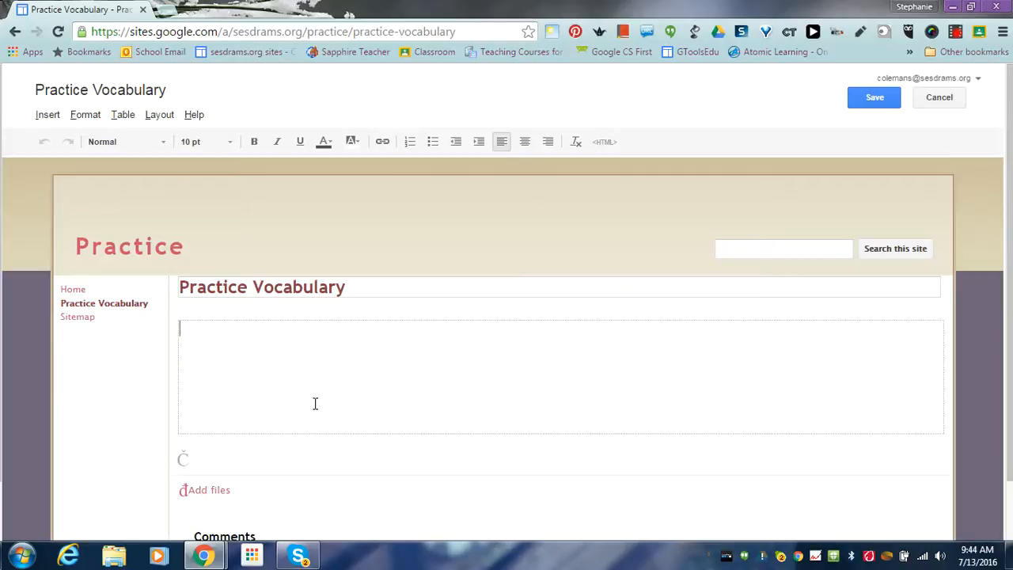
pyautogui.click(875, 103)
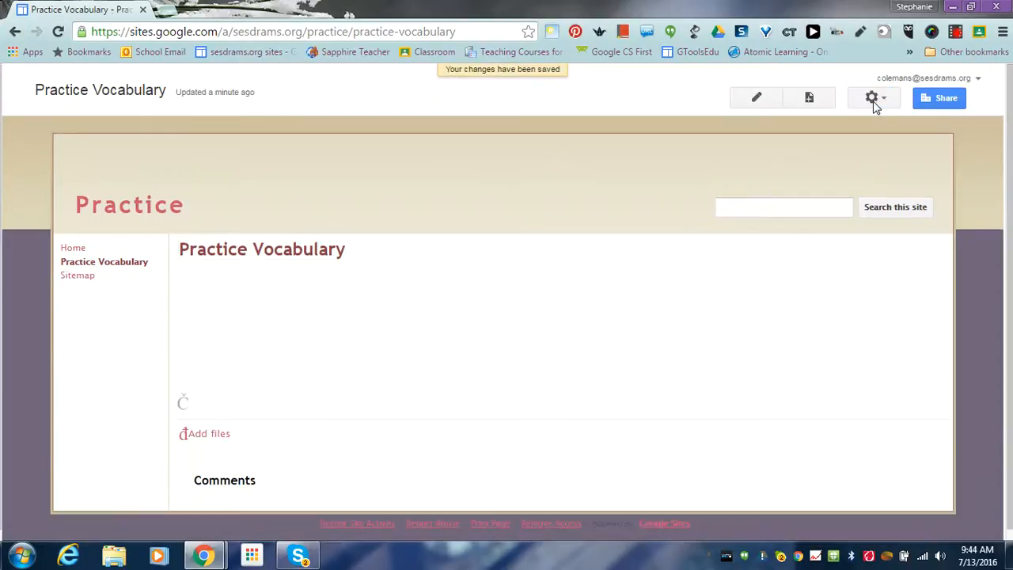
# - From the Home page, edit the site layout to remove the sidebar and enable horizontal navigation
pyautogui.click(71, 251)
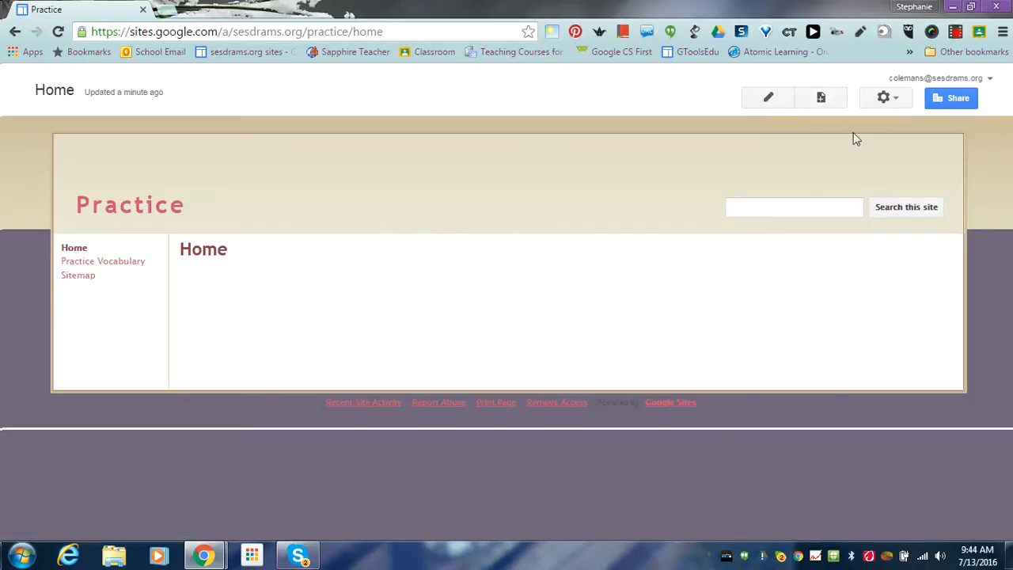
pyautogui.click(885, 98)
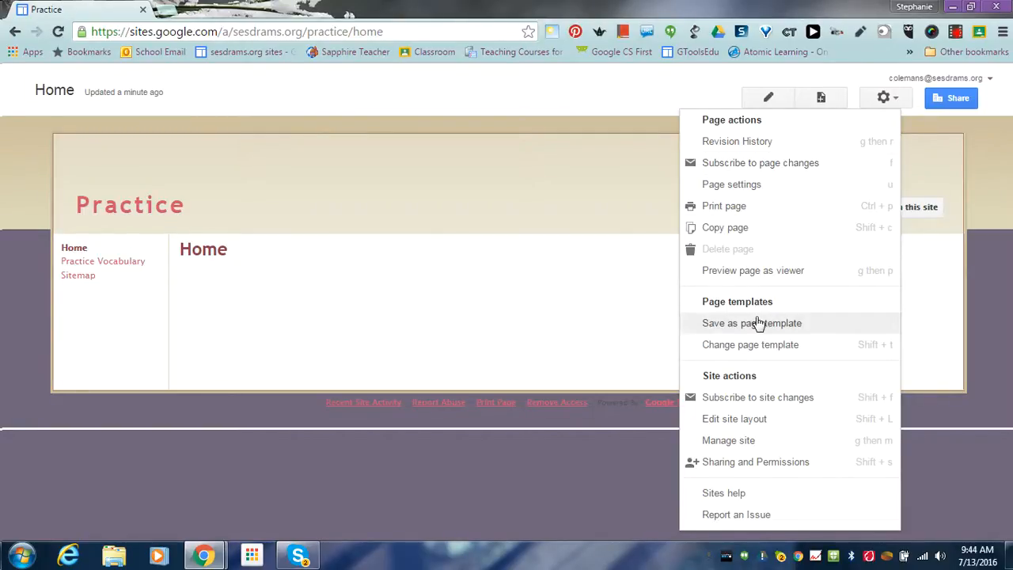
pyautogui.click(749, 428)
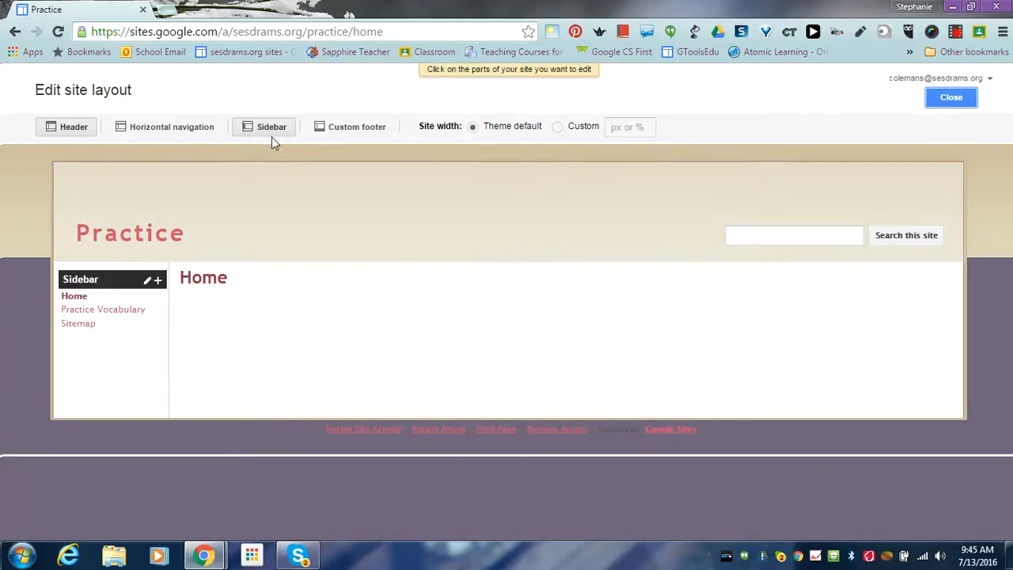
pyautogui.click(268, 131)
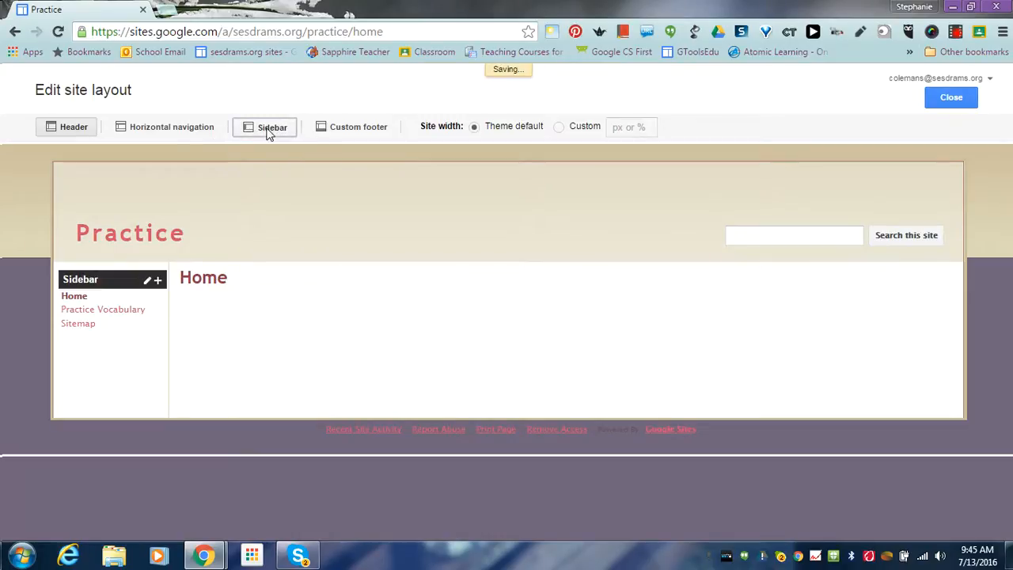
pyautogui.click(177, 130)
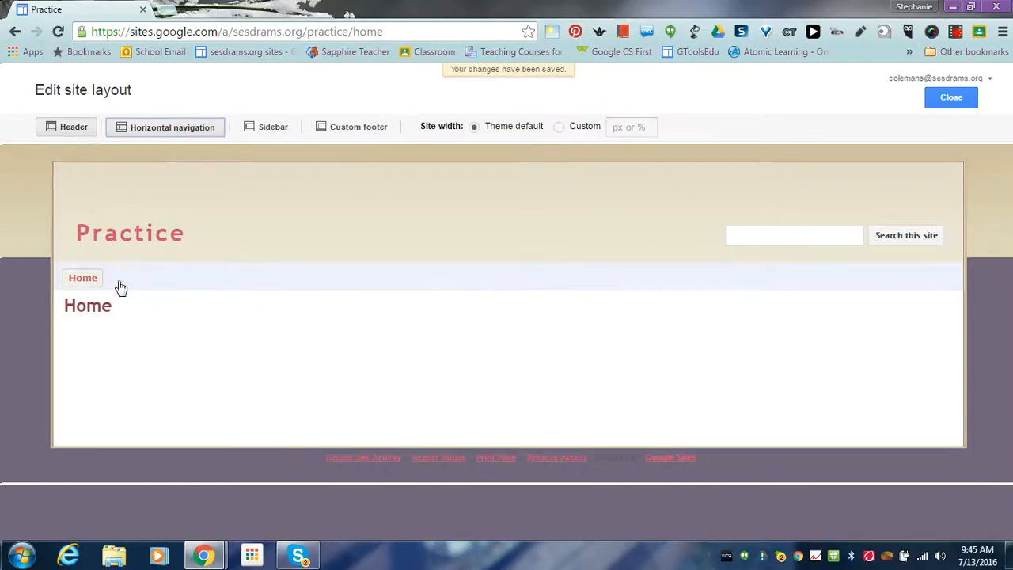
# - Add the Practice Vocabulary page to the pages shown in the horizontal navigation
pyautogui.click(504, 283)
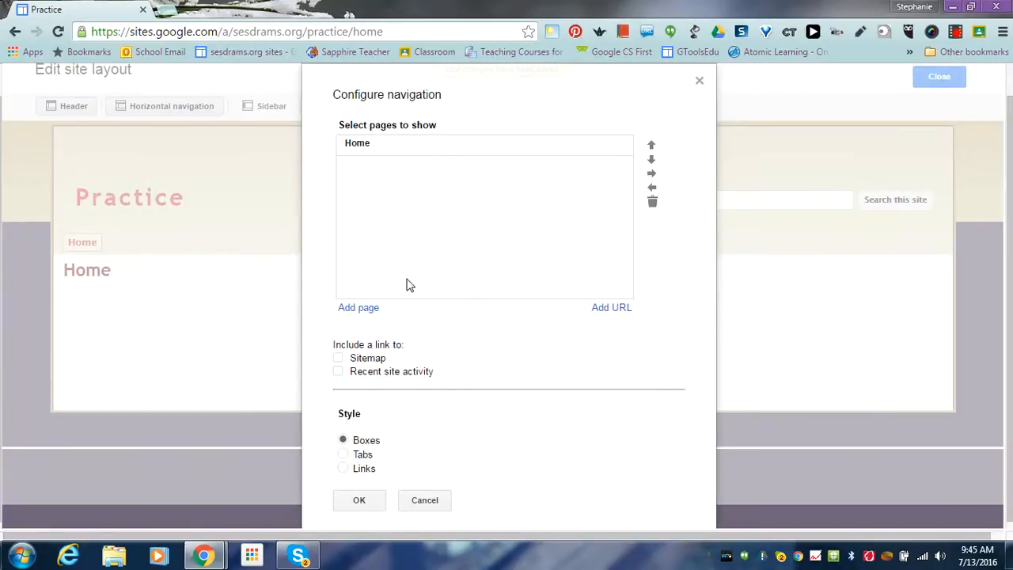
pyautogui.click(360, 311)
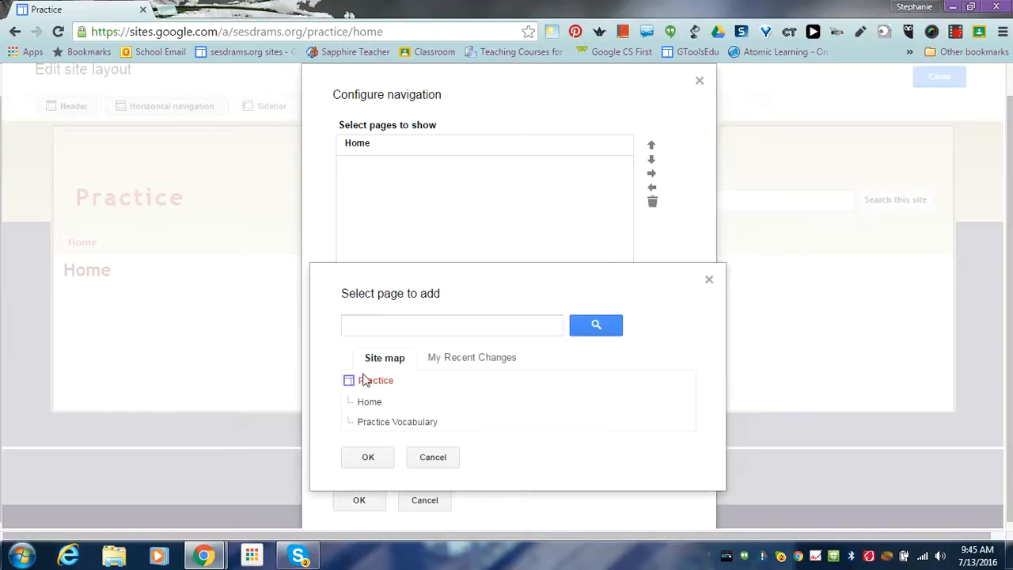
pyautogui.click(382, 421)
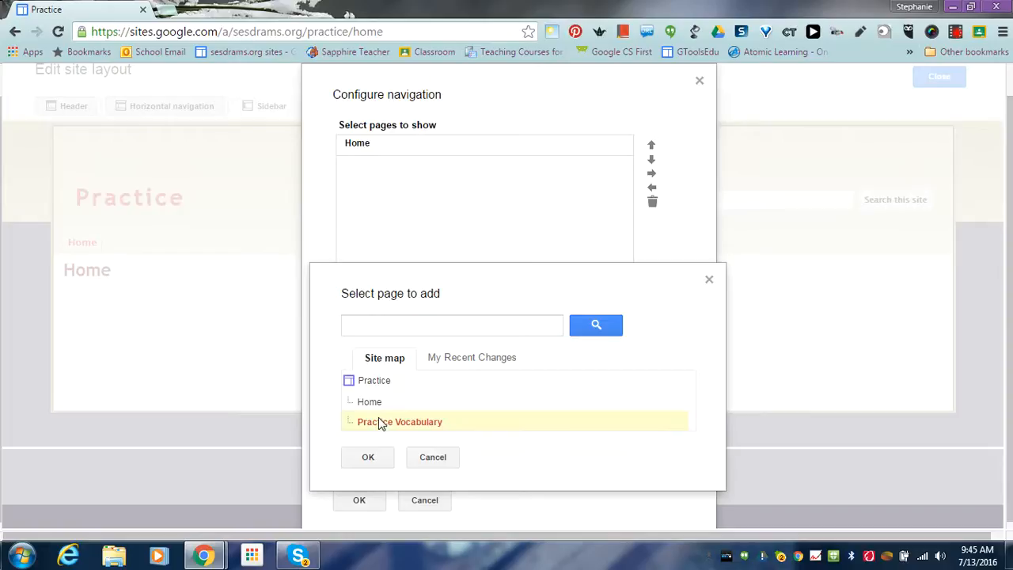
pyautogui.click(371, 457)
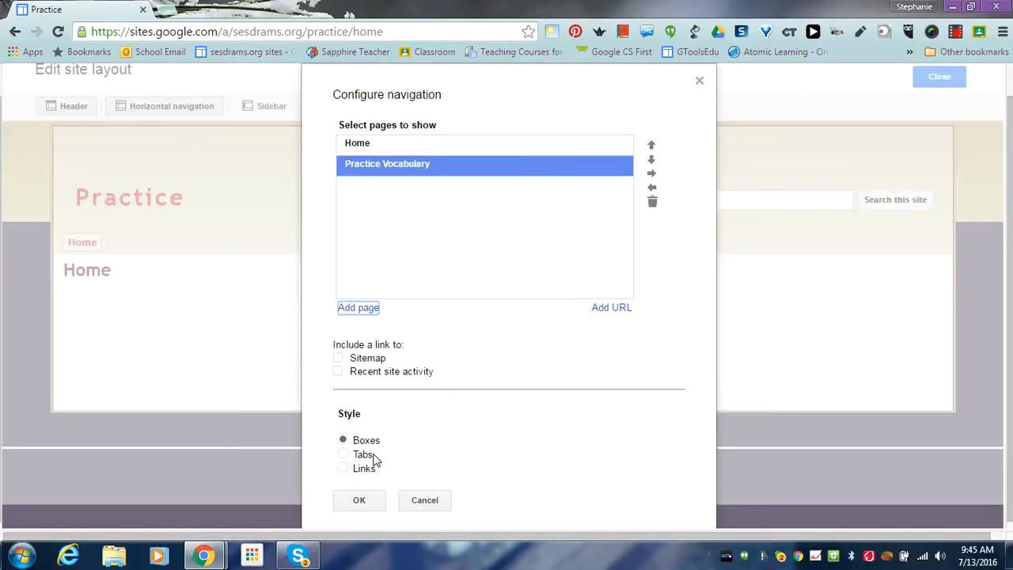
# - Set the horizontal navigation style to Tabs and apply the navigation settings
pyautogui.click(342, 456)
pyautogui.click(342, 443)
pyautogui.click(342, 454)
pyautogui.click(342, 471)
pyautogui.click(342, 454)
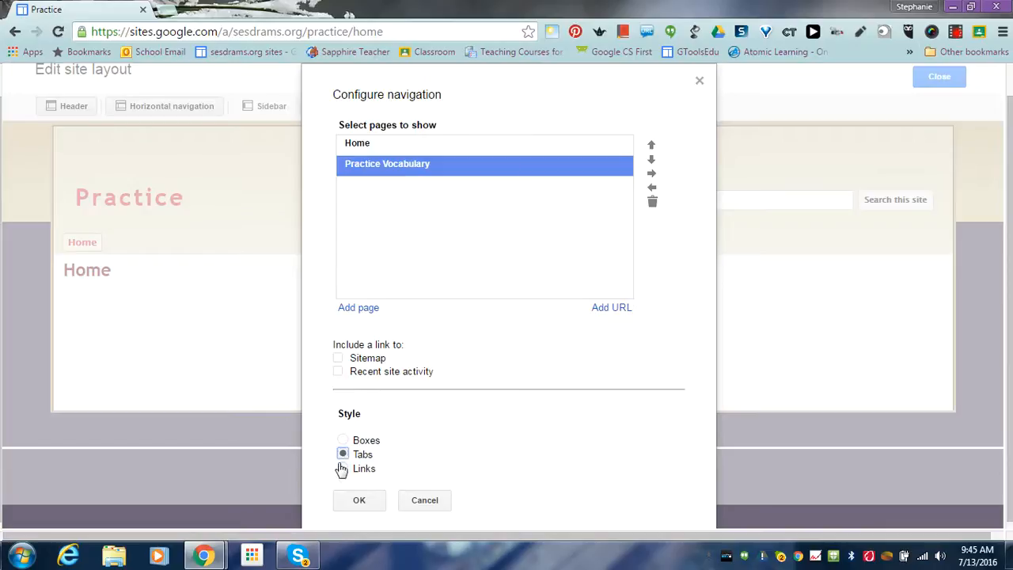
pyautogui.click(356, 500)
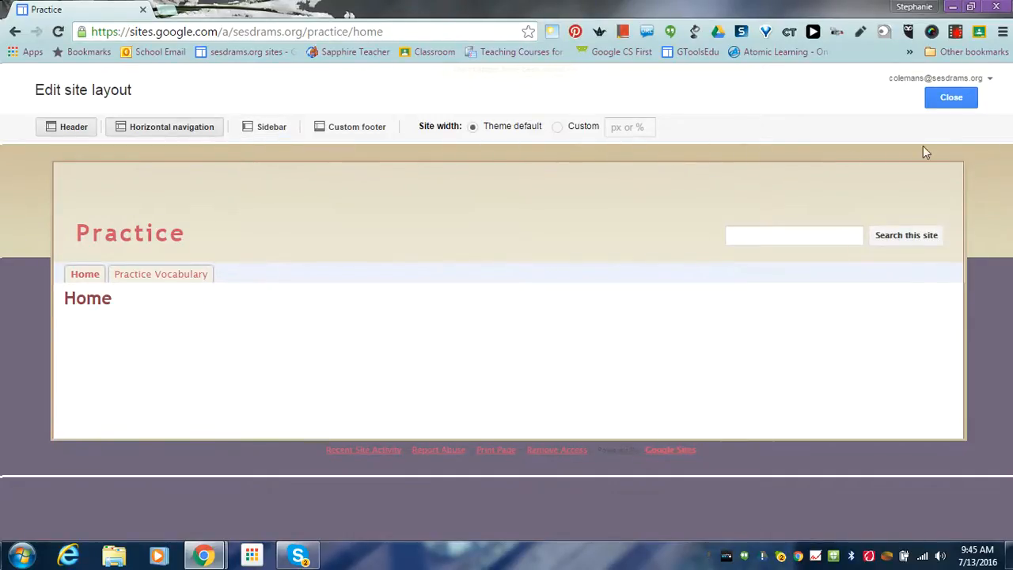
# - Enable a custom footer in the site layout, leave its content empty, and close the layout editor
pyautogui.click(377, 132)
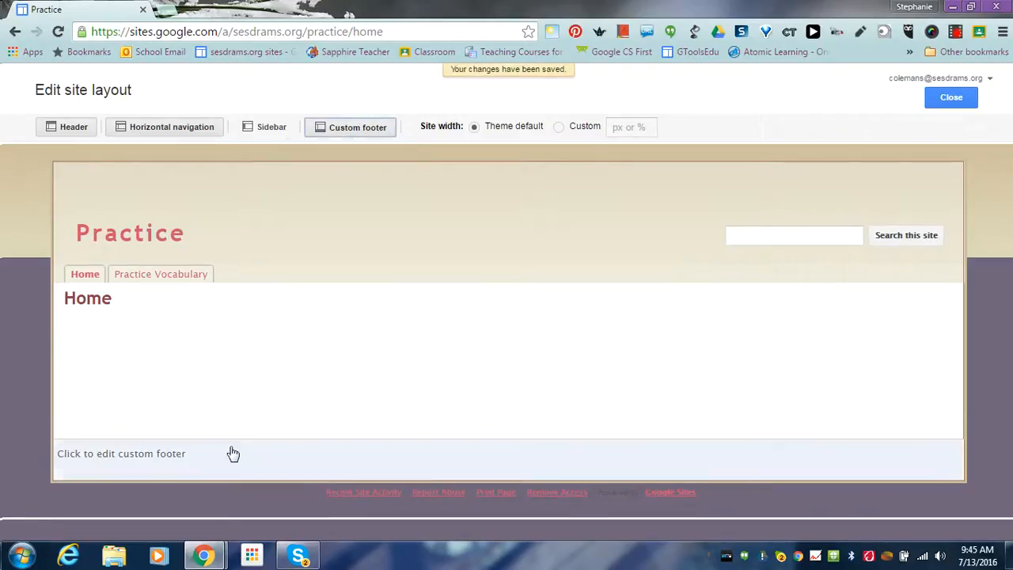
pyautogui.click(206, 453)
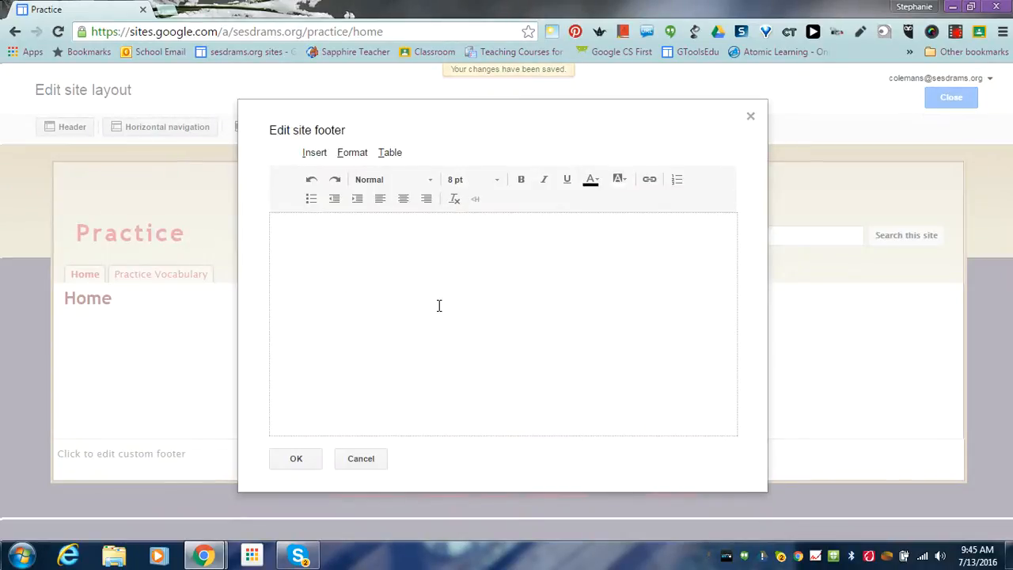
pyautogui.click(356, 459)
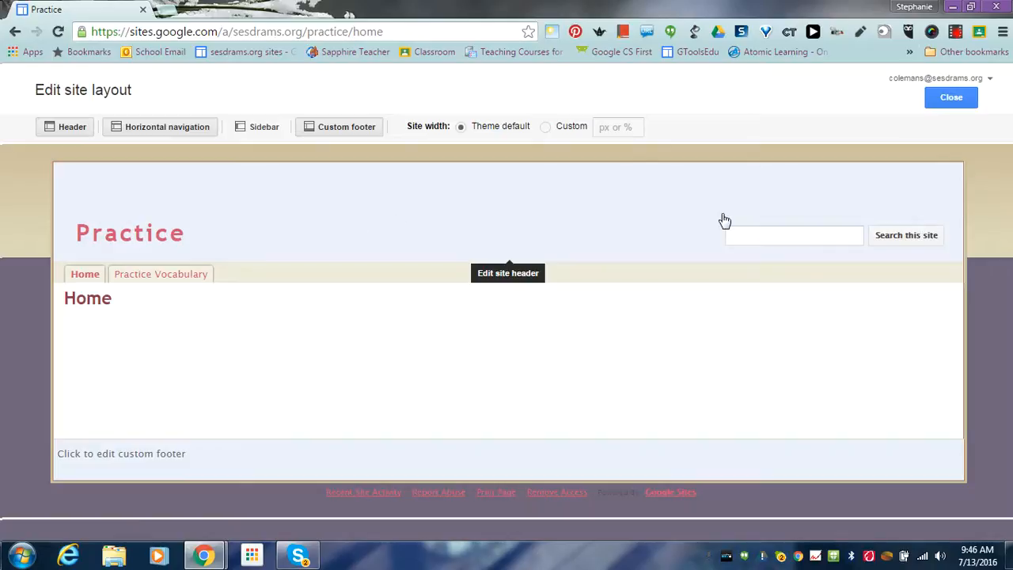
pyautogui.click(944, 102)
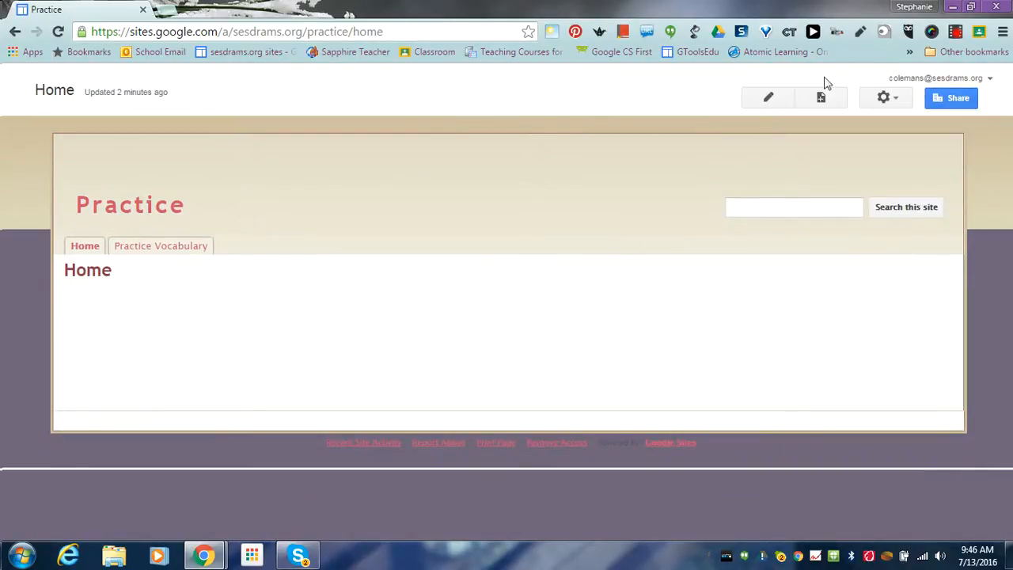
# - Open the Home page for editing and enter the filler text "as;kljdfljawlekfjlas;kndf" in its body
pyautogui.click(764, 105)
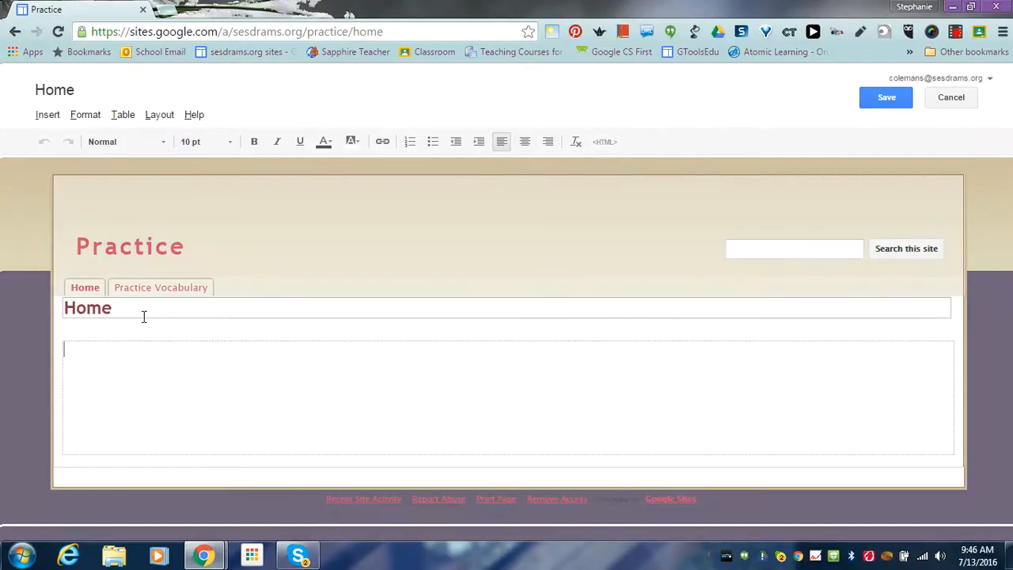
pyautogui.write('s;kljdfljawlekfjlas;kndf')
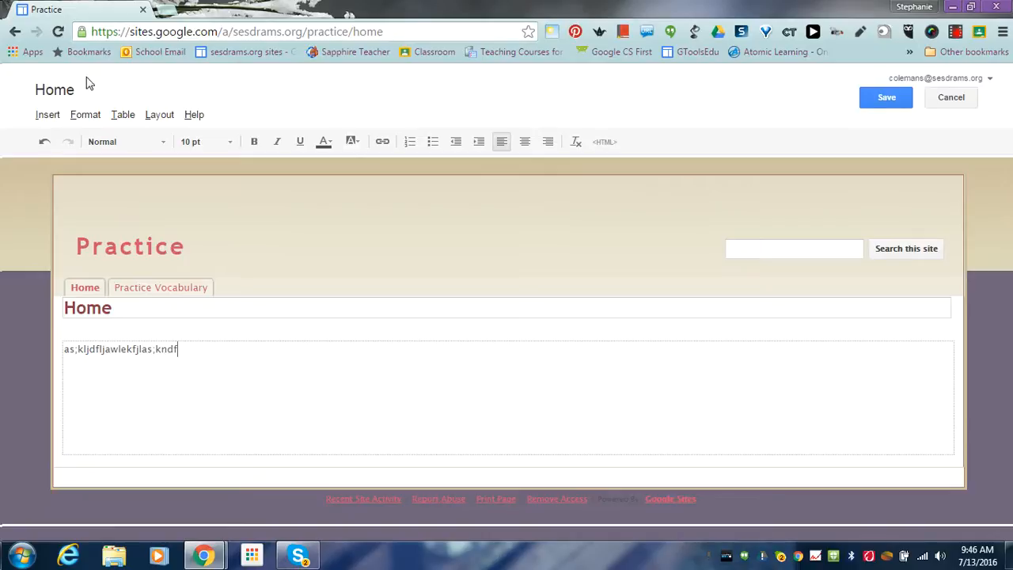
# - Try the Two column (simple) and Three column layouts on the Home page
pyautogui.click(158, 117)
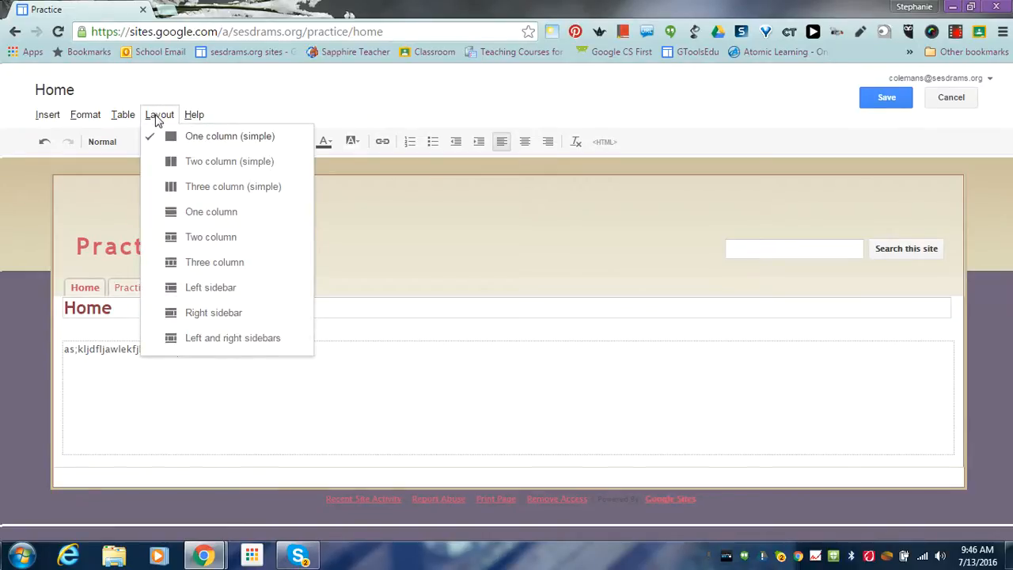
pyautogui.click(193, 169)
pyautogui.click(151, 119)
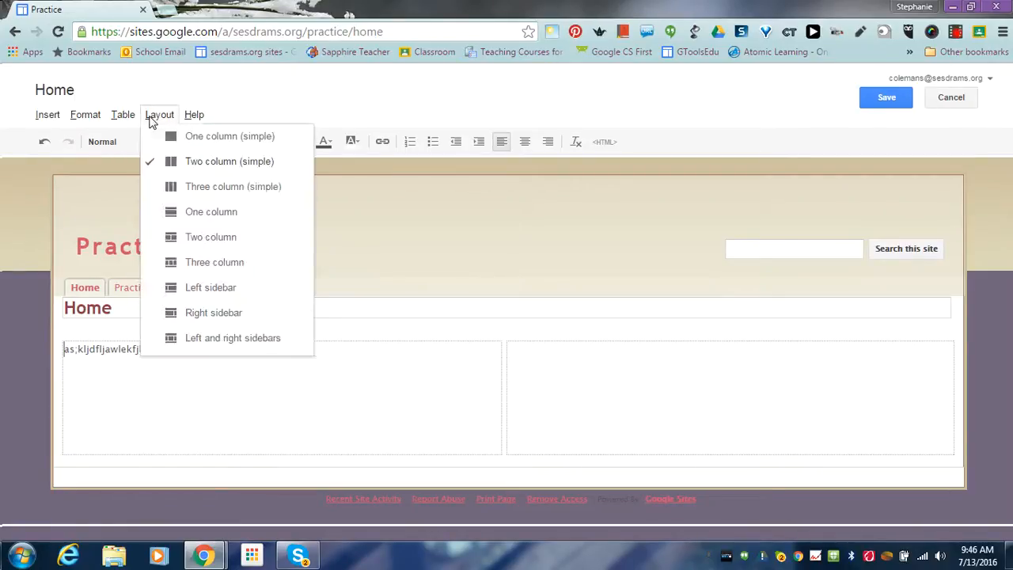
pyautogui.click(187, 264)
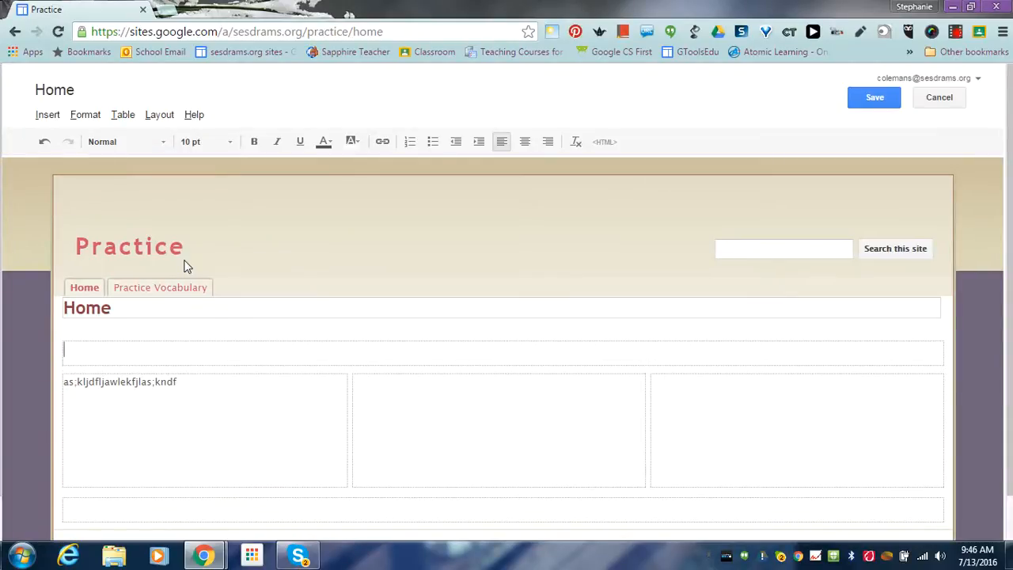
# - Set the Home page layout to Left sidebar and enter the filler text "jr;tlmasdfsf" in the wide column, followed by a new line
pyautogui.click(159, 116)
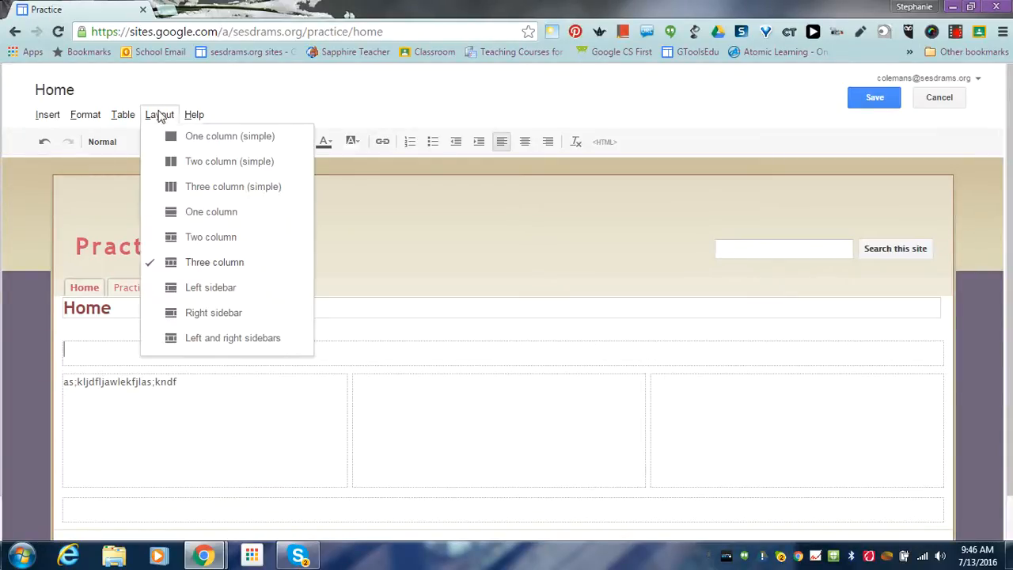
pyautogui.click(180, 290)
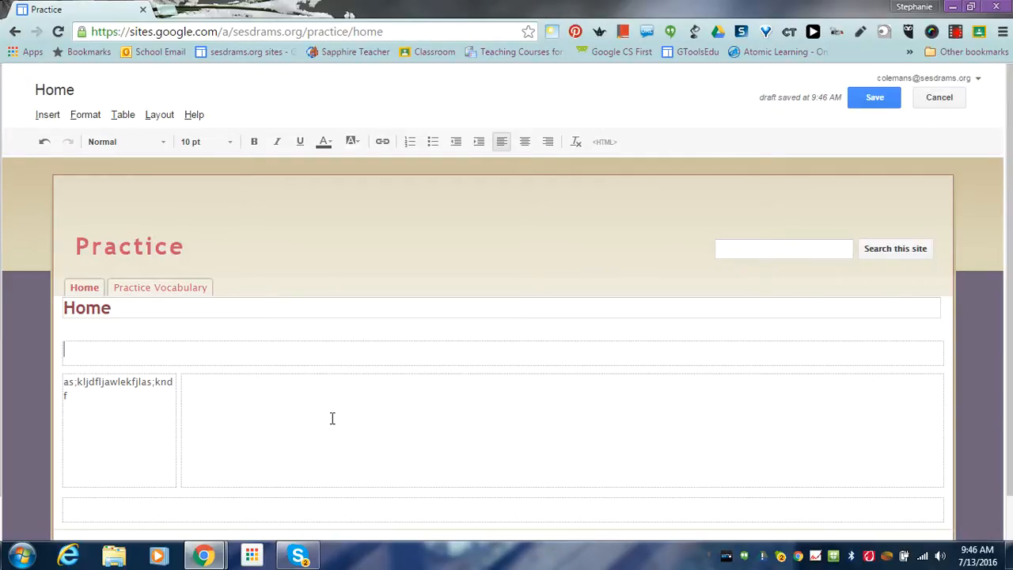
pyautogui.write(';tlmasdfsf')
pyautogui.press('Return')
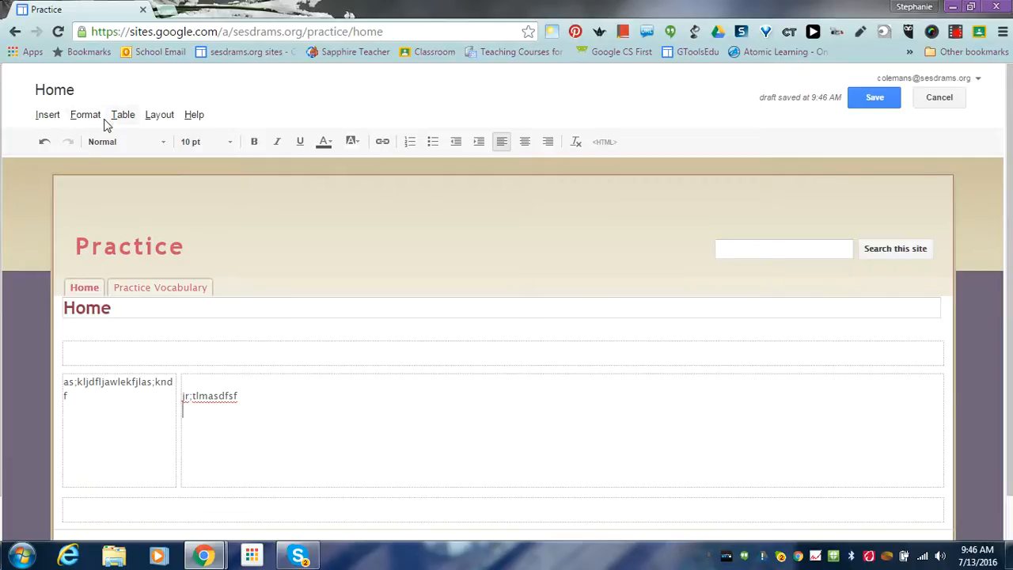
# - Start inserting an image below the filler text, with a web address (URL) as its source
pyautogui.click(49, 116)
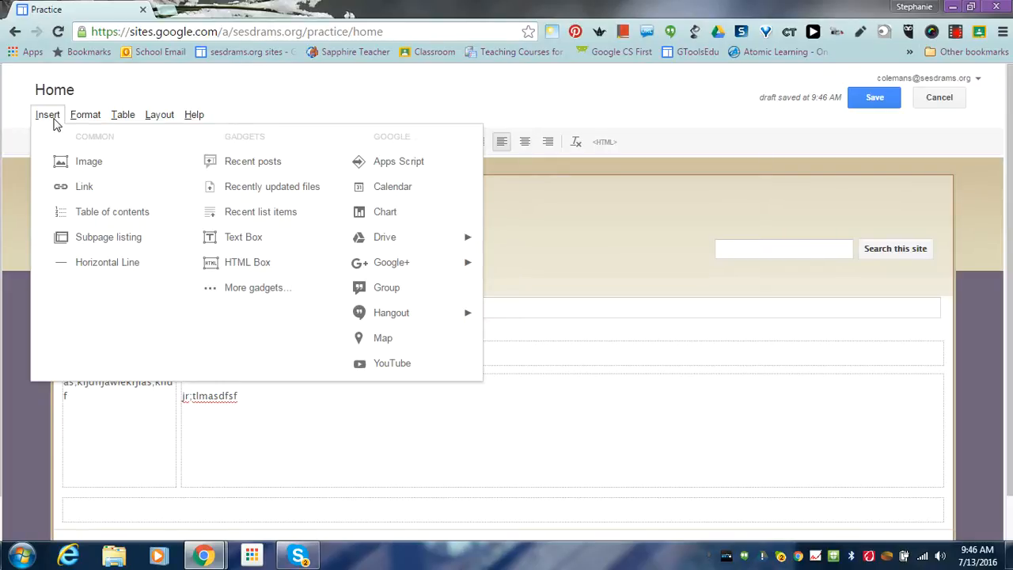
pyautogui.click(60, 161)
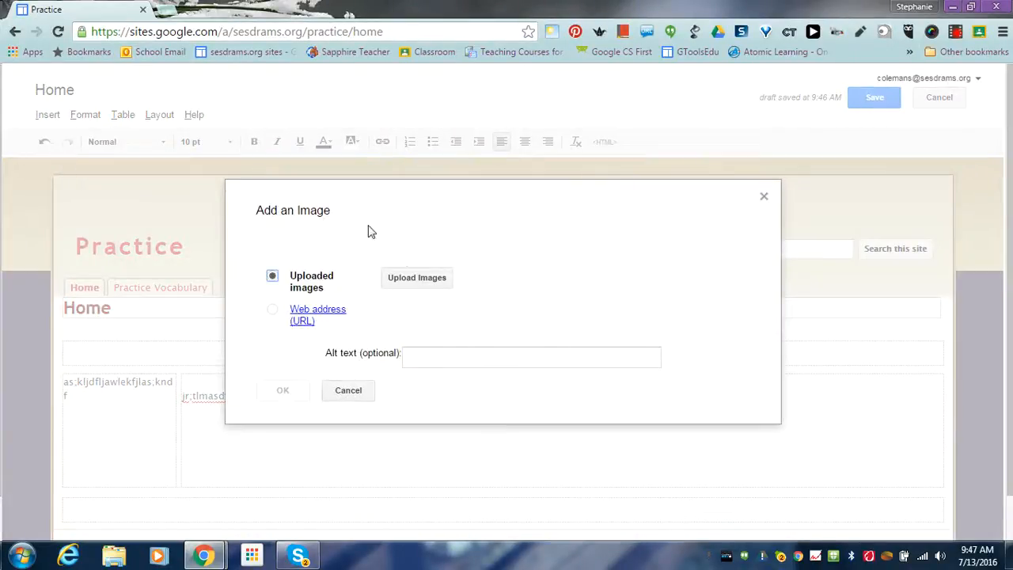
pyautogui.click(288, 315)
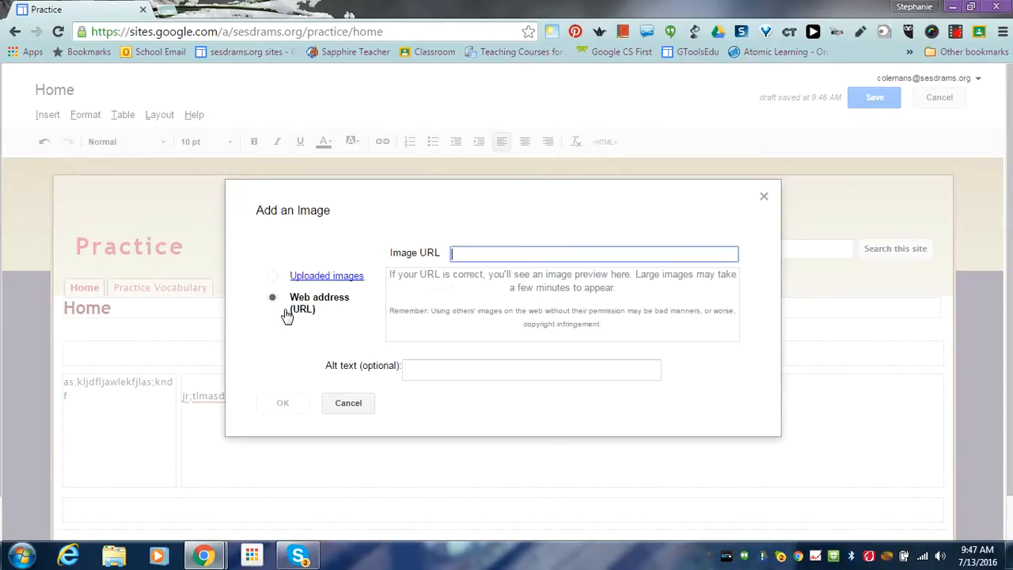
# - Open Google Images in a new browser tab and search for "Practice"
pyautogui.click(159, 9)
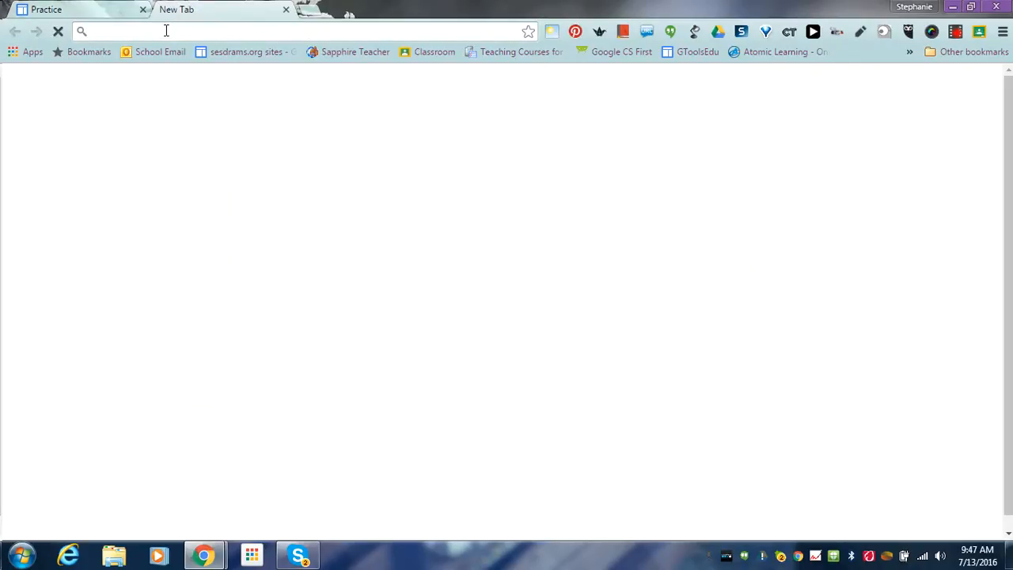
pyautogui.write('google')
pyautogui.press('Return')
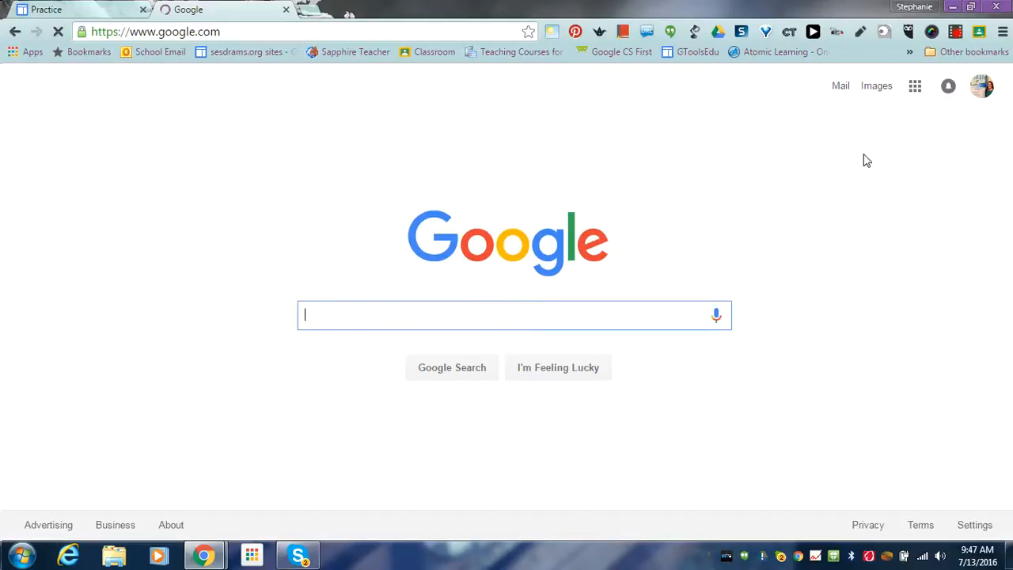
pyautogui.click(877, 86)
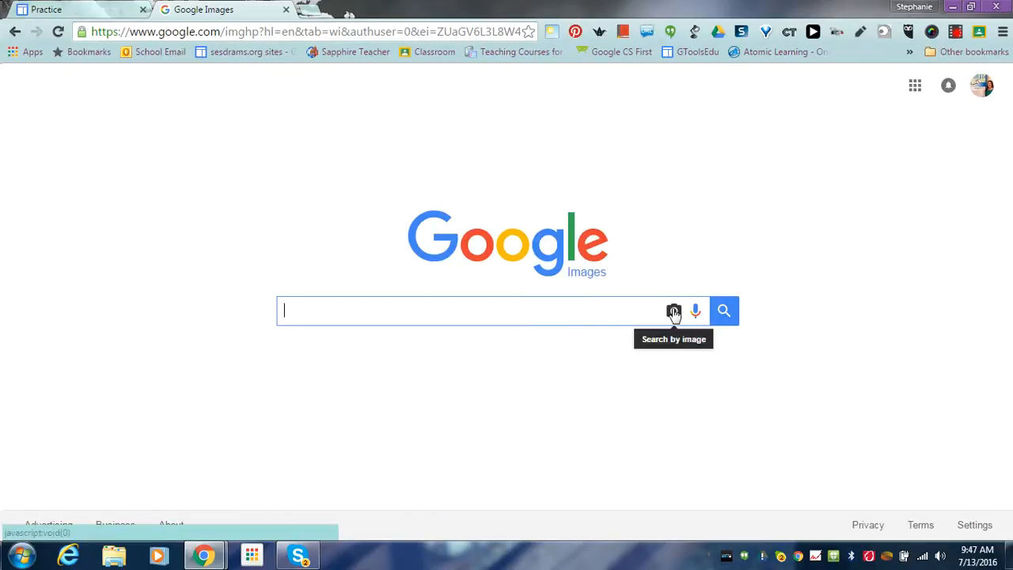
pyautogui.write('Practice')
pyautogui.press('Return')
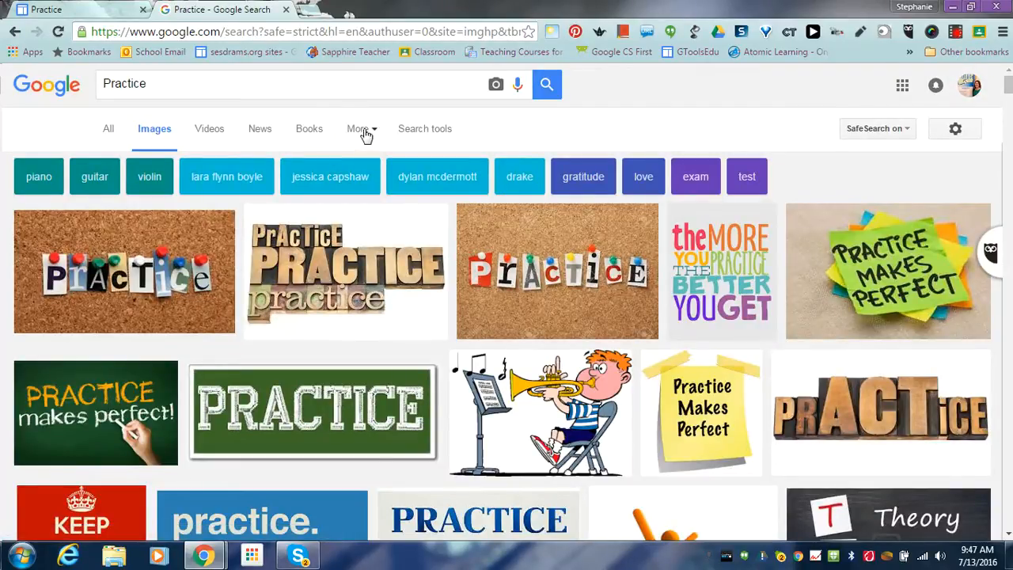
# - Review the SafeSearch options and the search settings page, and return to the image results
pyautogui.click(883, 131)
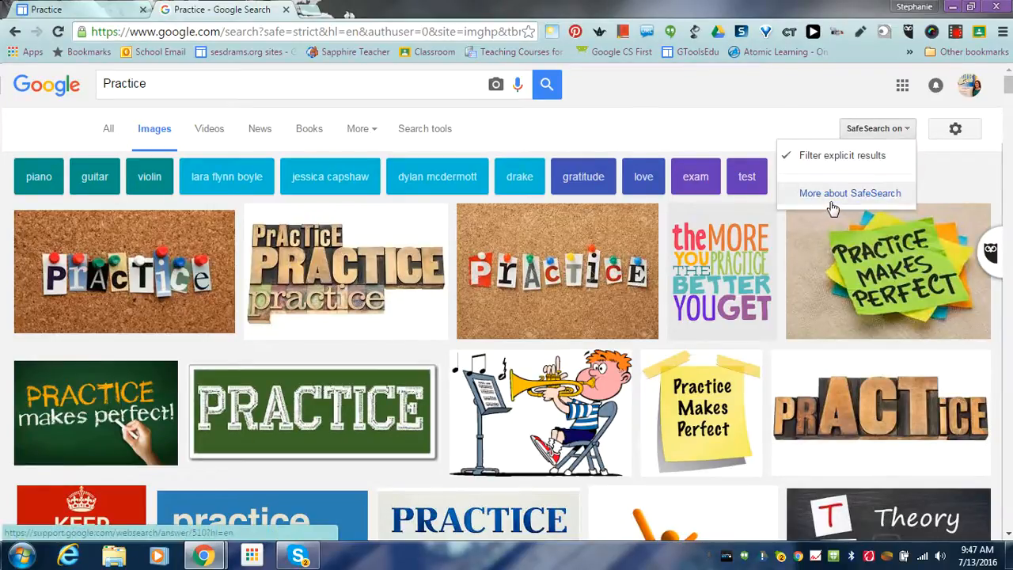
pyautogui.click(956, 130)
pyautogui.click(964, 133)
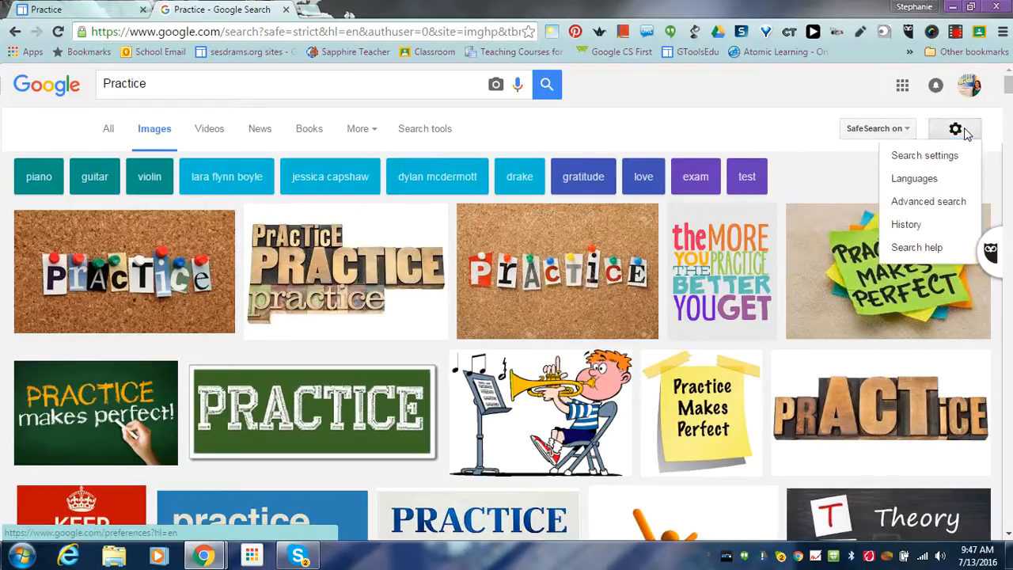
pyautogui.click(921, 155)
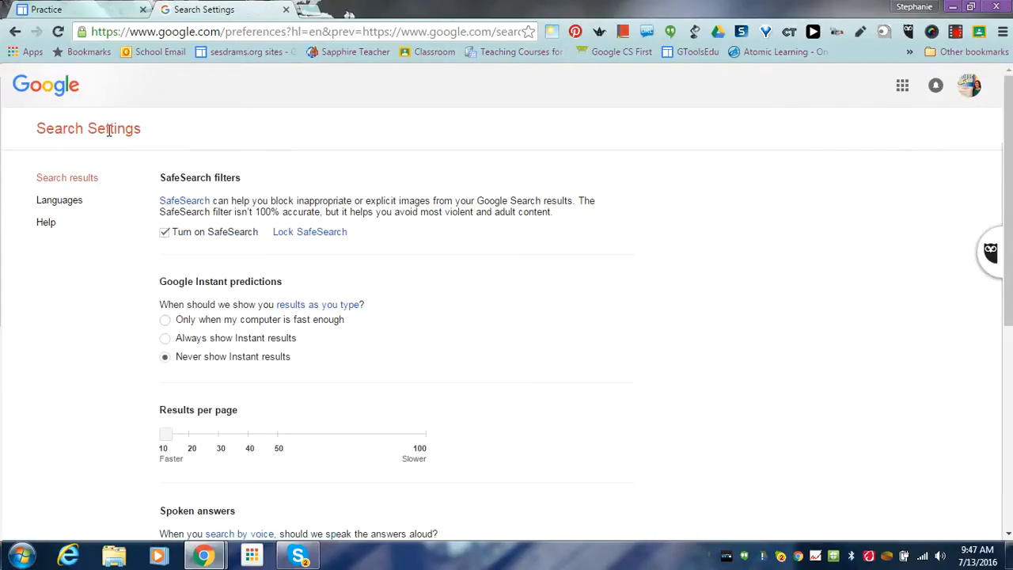
pyautogui.click(14, 32)
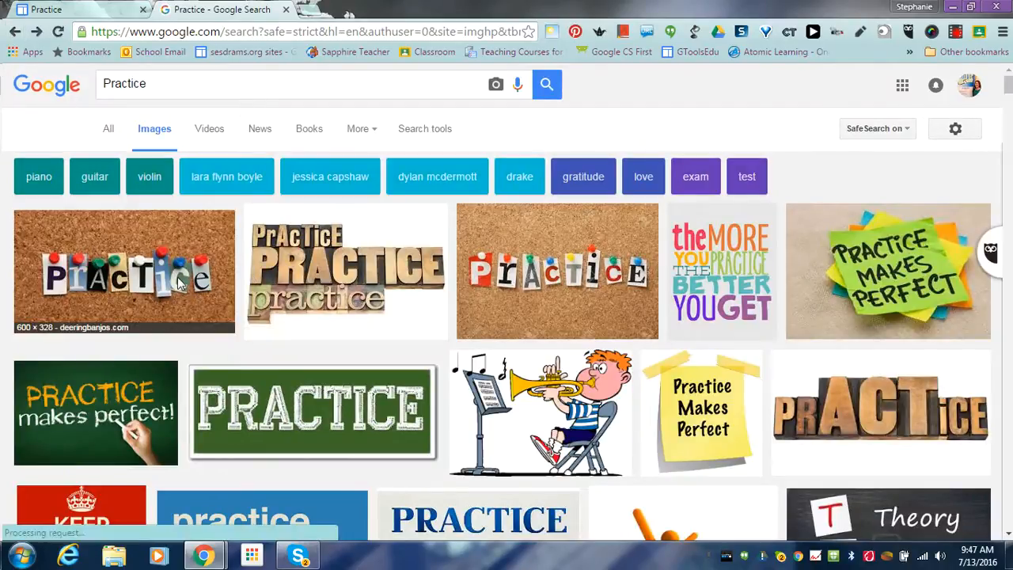
# - Open the first corkboard Practice image at full size in its own tab and copy its web address
pyautogui.click(179, 285)
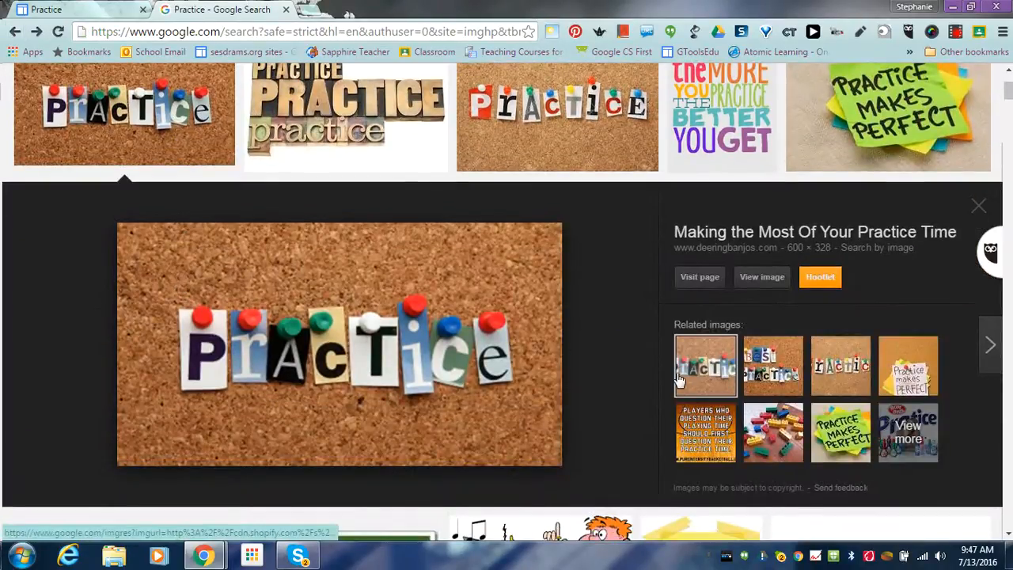
pyautogui.click(775, 280)
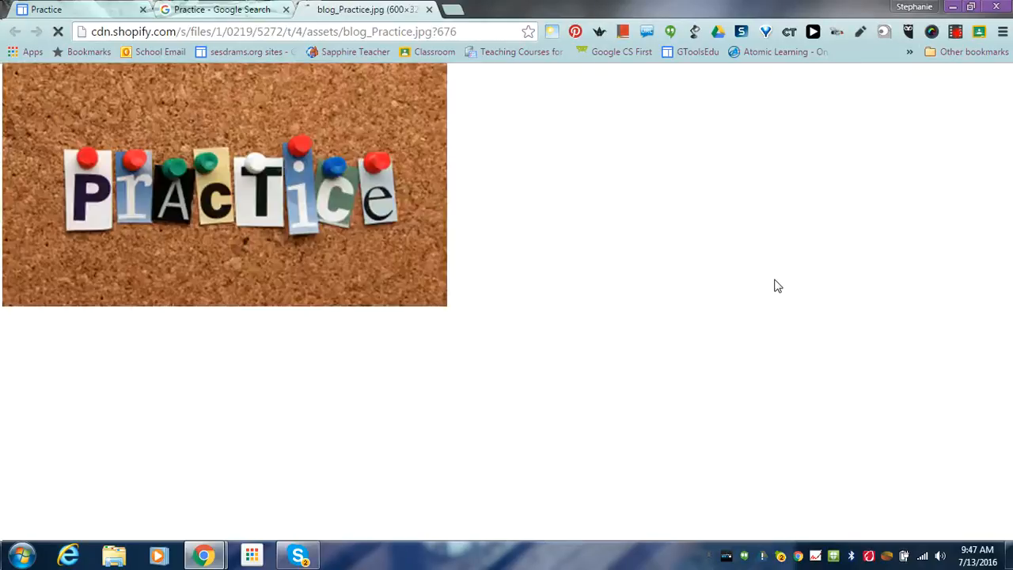
pyautogui.click(348, 31)
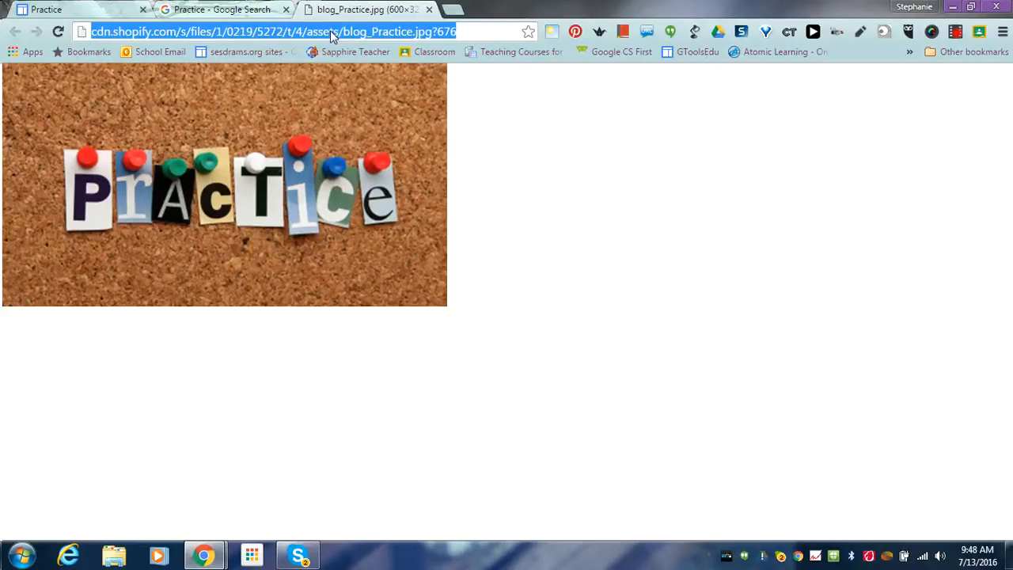
# - Return to the Practice site, paste the copied address as the image URL, and insert the image without alt text
pyautogui.click(73, 18)
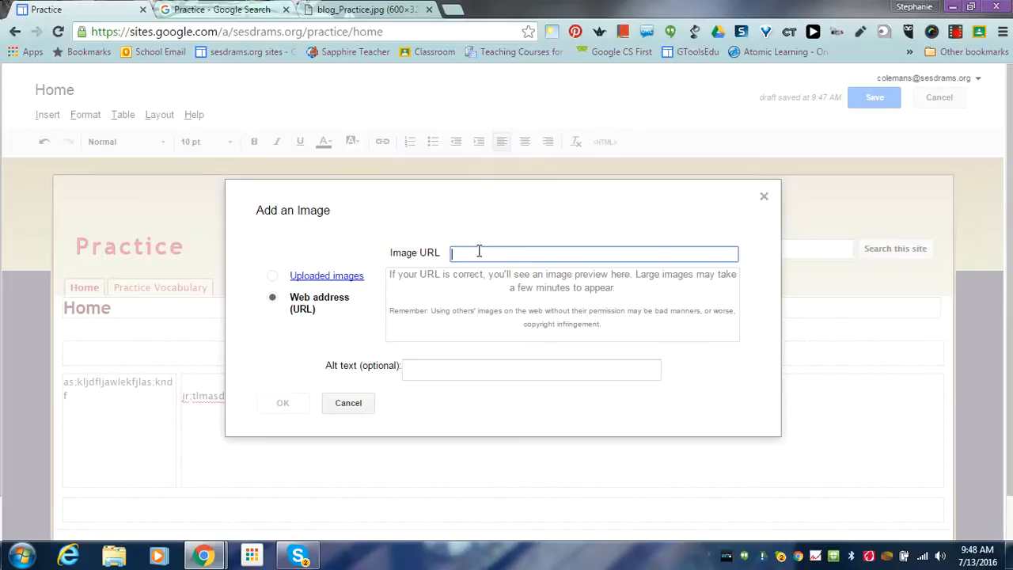
pyautogui.hotkey('ctrl', 'v')
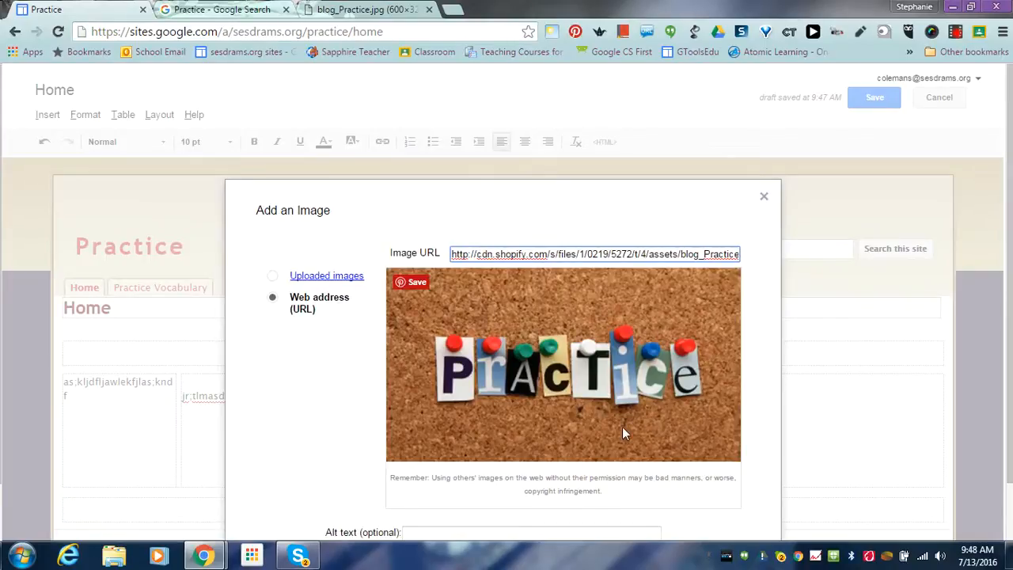
pyautogui.scroll(-2, 685, 367)
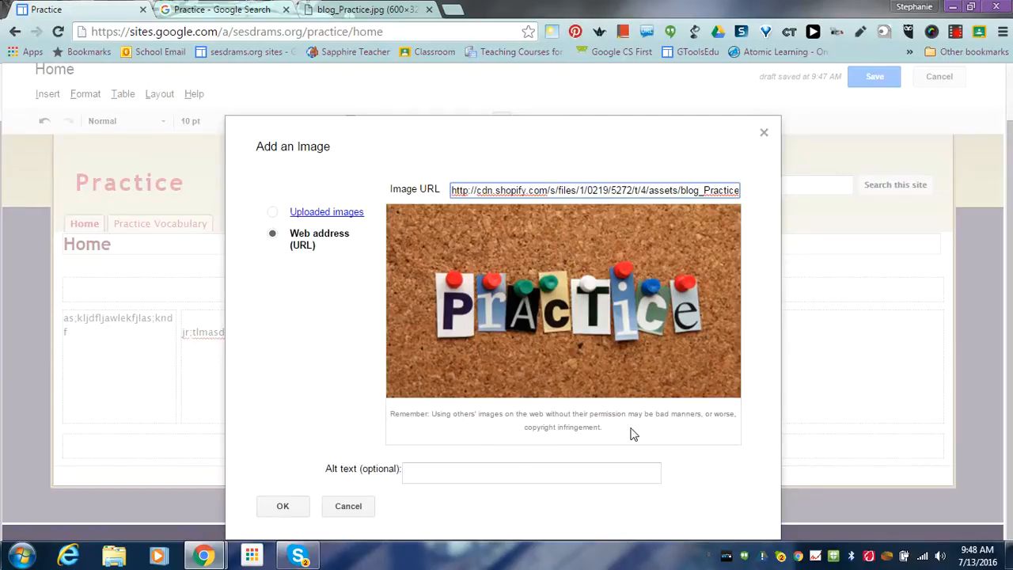
pyautogui.click(730, 423)
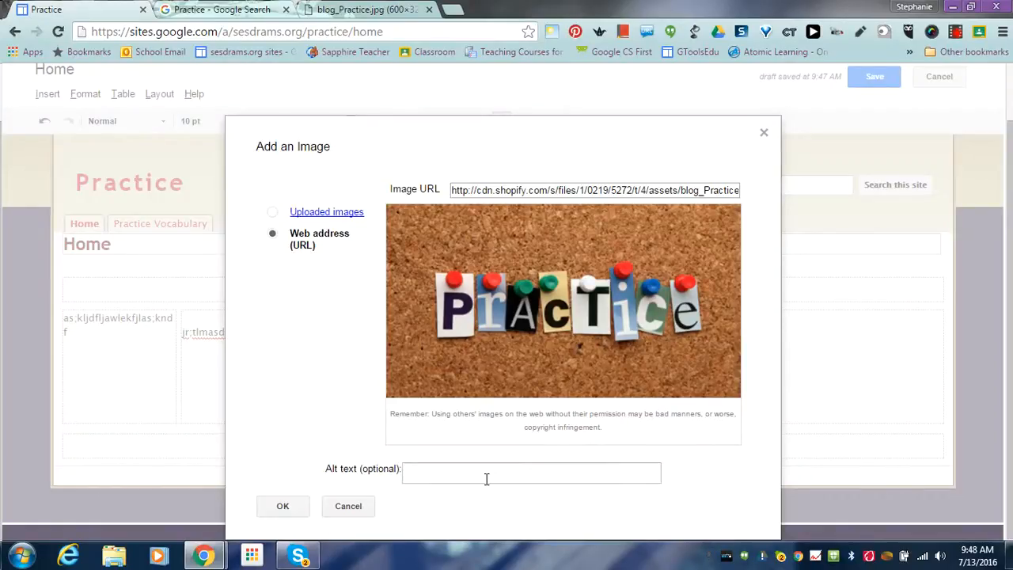
pyautogui.click(288, 508)
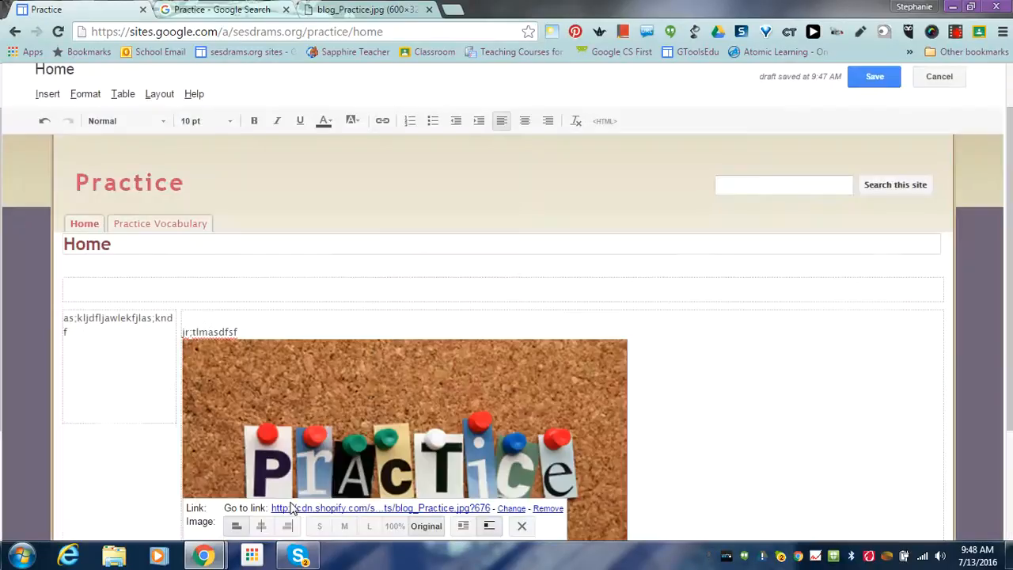
pyautogui.click(723, 368)
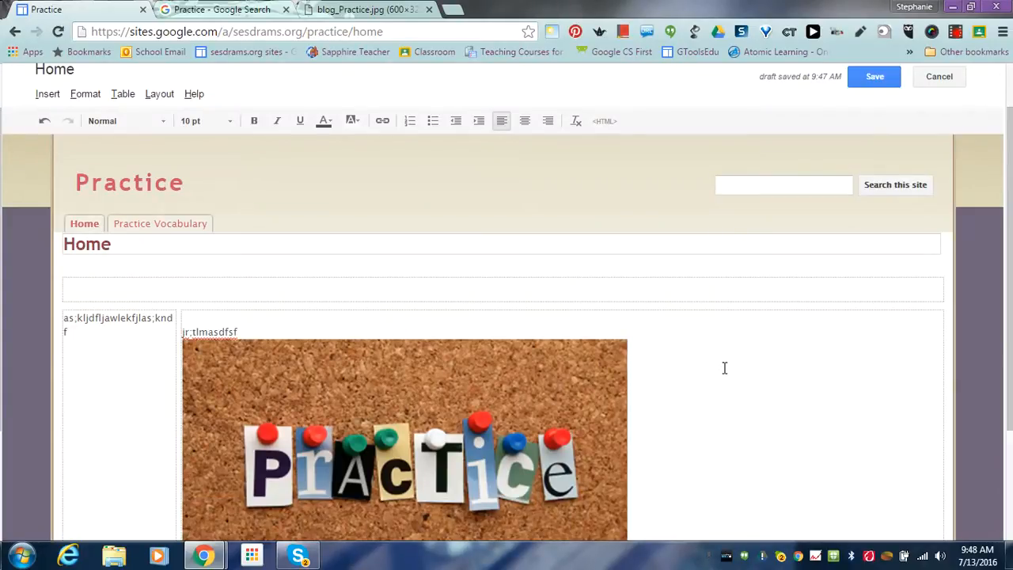
# - Save the edited Home page and view the published result
pyautogui.moveTo(1011, 253); pyautogui.dragTo(988, 315)
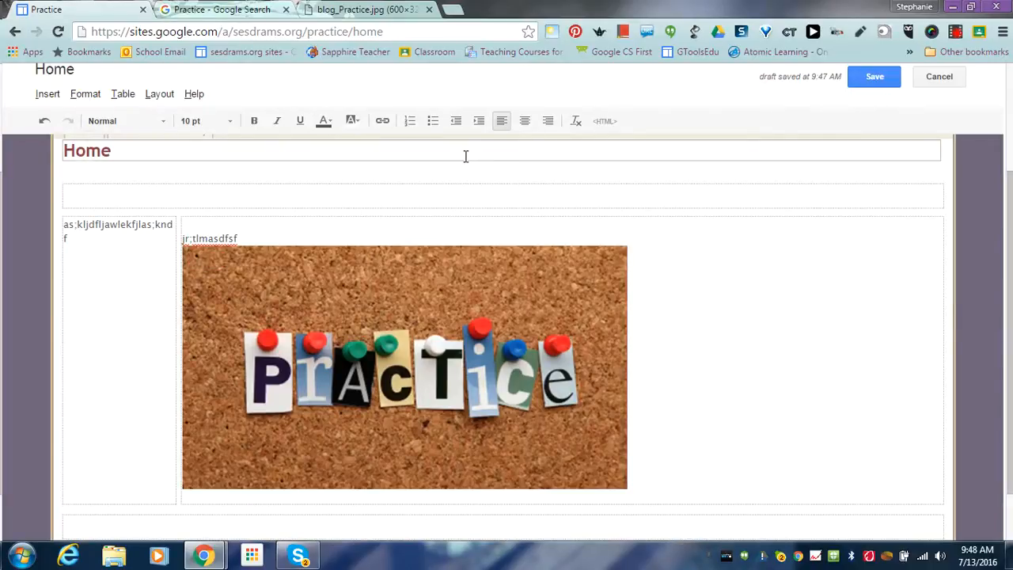
pyautogui.click(882, 79)
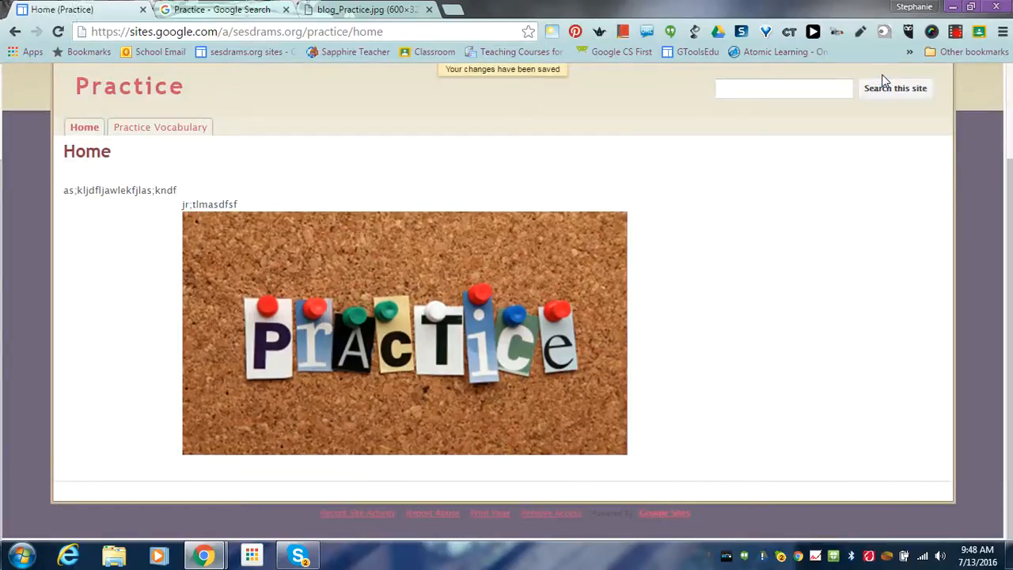
pyautogui.scroll(1, 1011, 224)
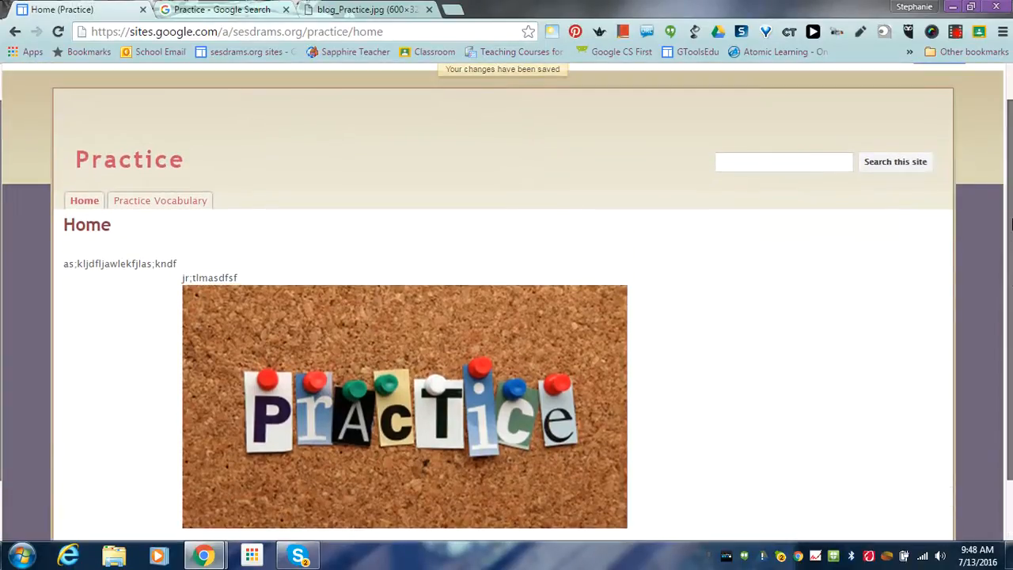
pyautogui.moveTo(1011, 224); pyautogui.dragTo(1012, 63)
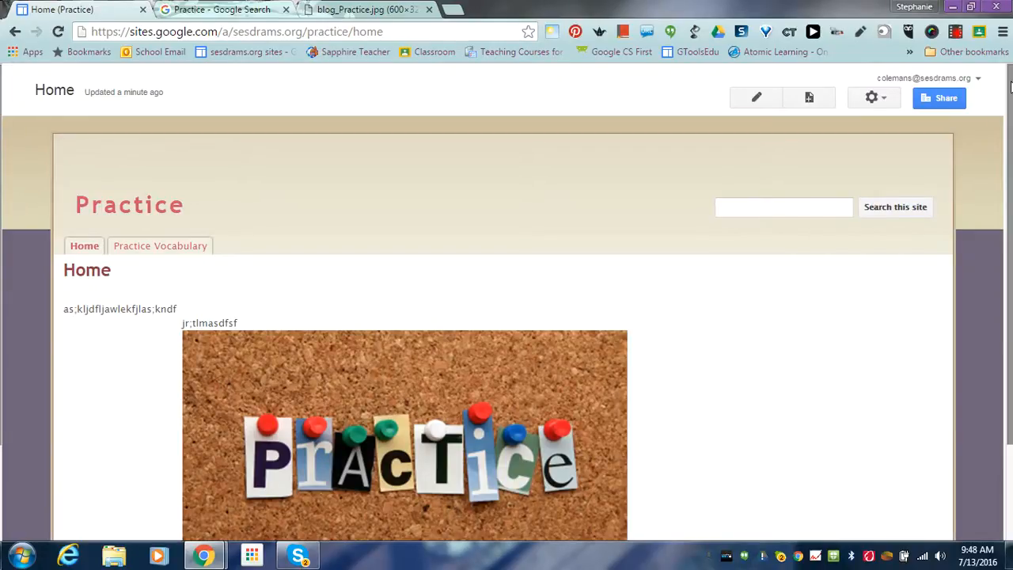
# - Go to the Practice Vocabulary page and open it for editing
pyautogui.click(744, 103)
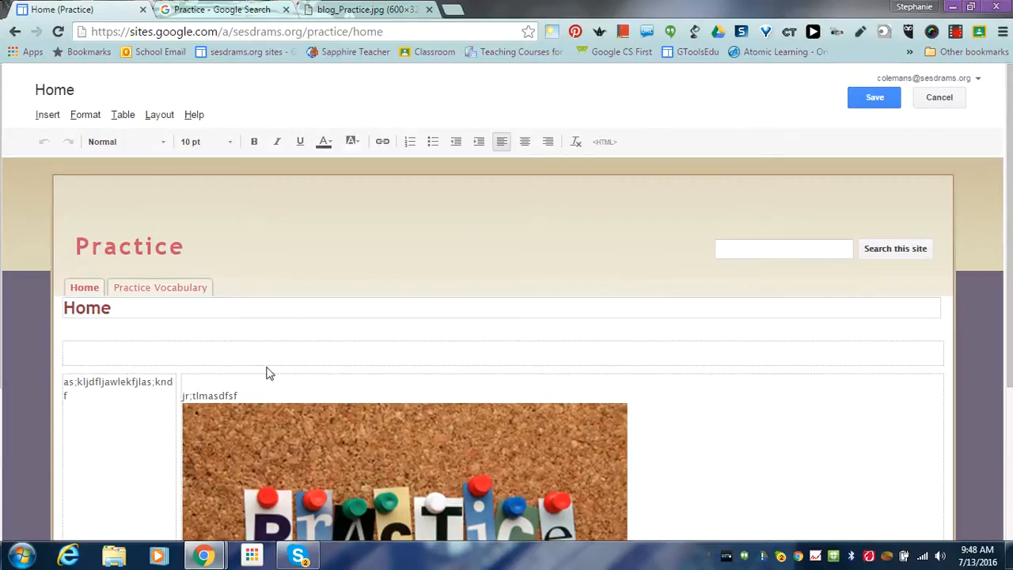
pyautogui.click(150, 288)
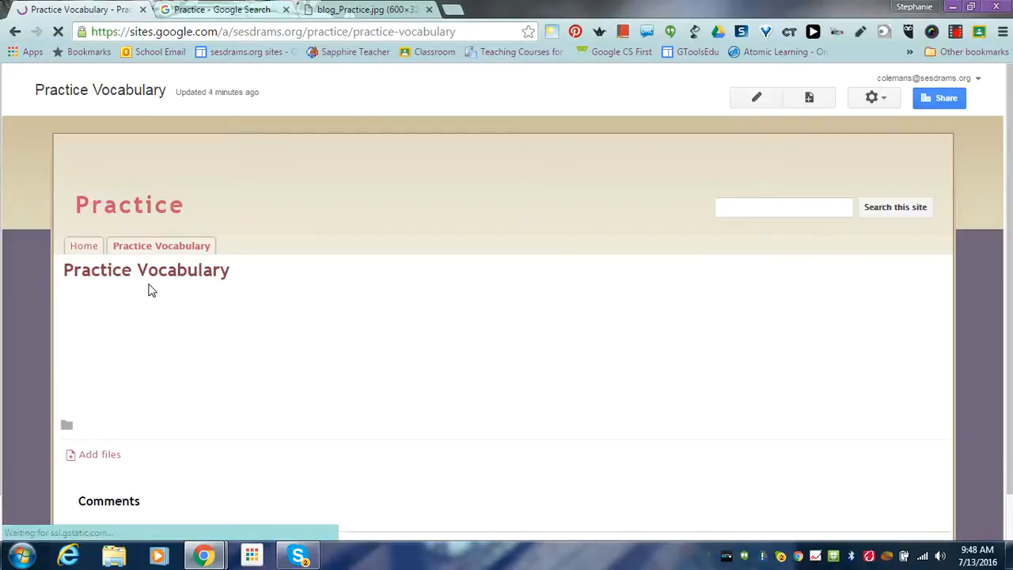
pyautogui.click(756, 99)
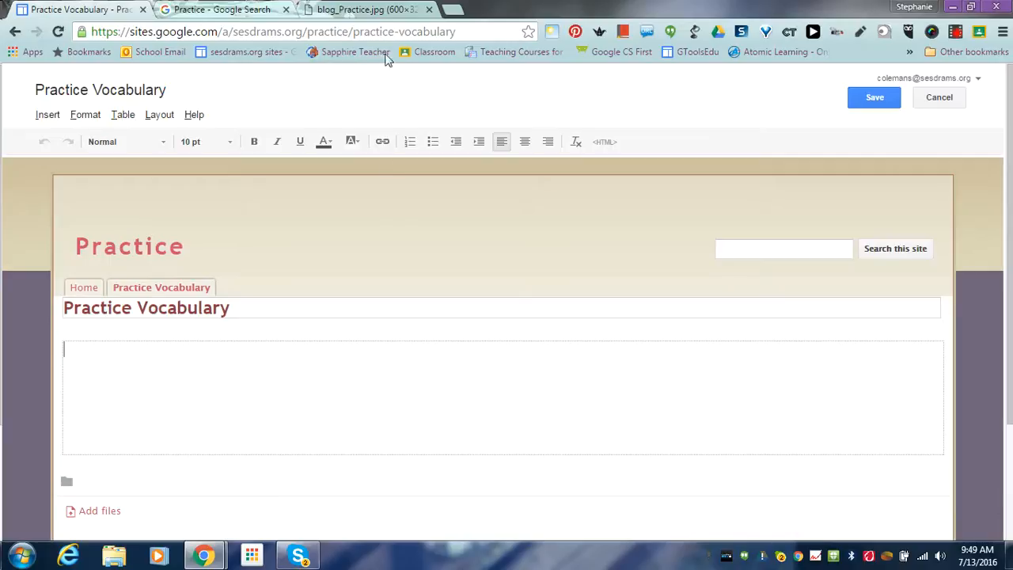
# - Switch to the tab holding the full-size Practice image and load quizlet.com in it
pyautogui.click(384, 10)
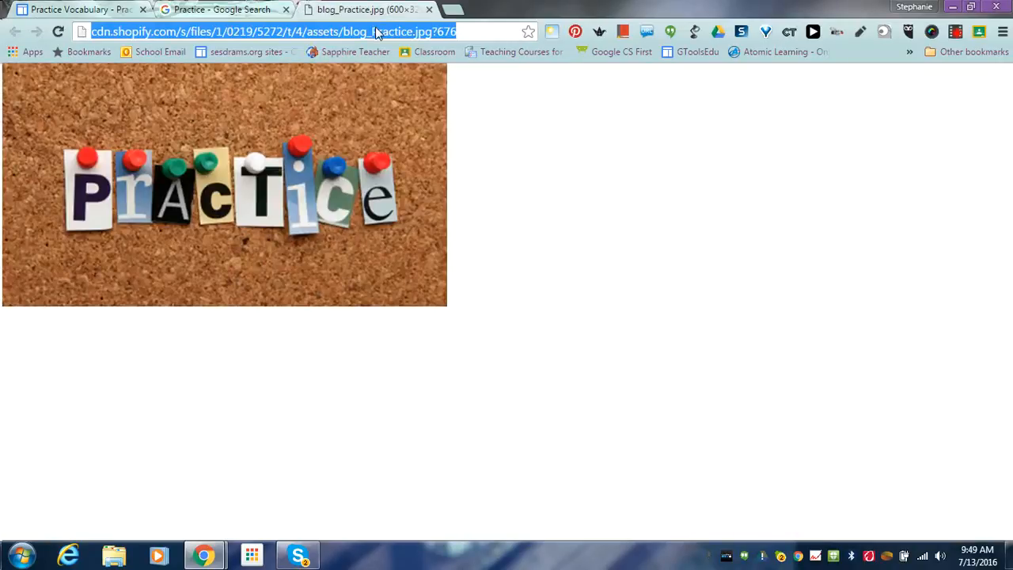
pyautogui.write('quil')
pyautogui.press('BackSpace')
pyautogui.press('BackSpace')
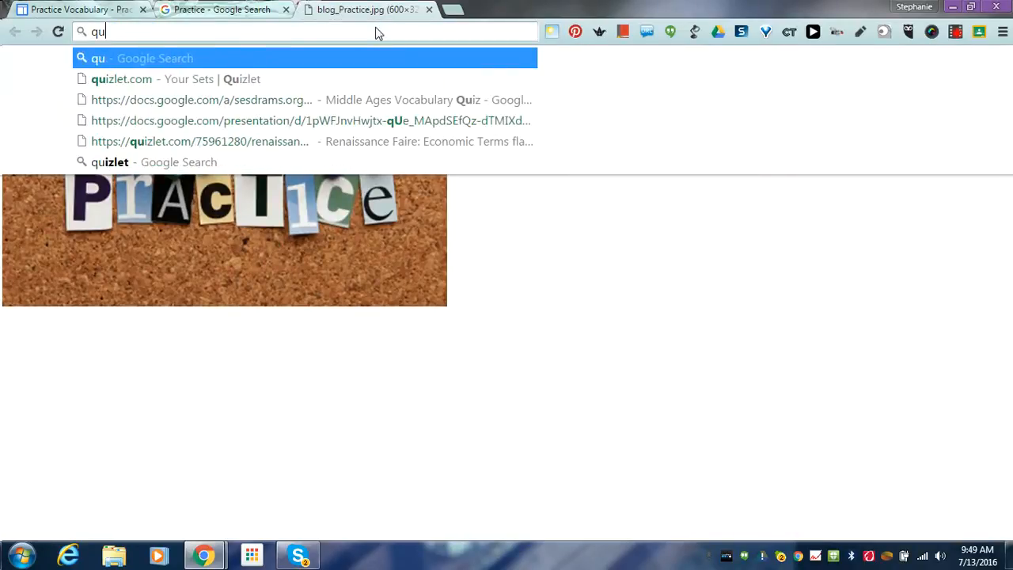
pyautogui.write('izlet.com')
pyautogui.press('Return')
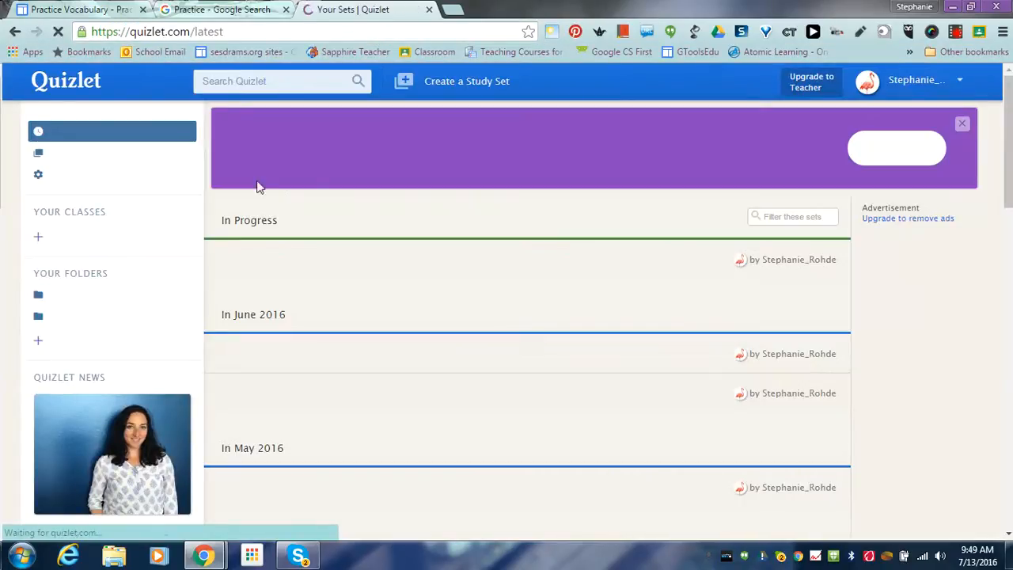
# - Open the Introduction to Computer Science study set and copy its web address
pyautogui.click(399, 335)
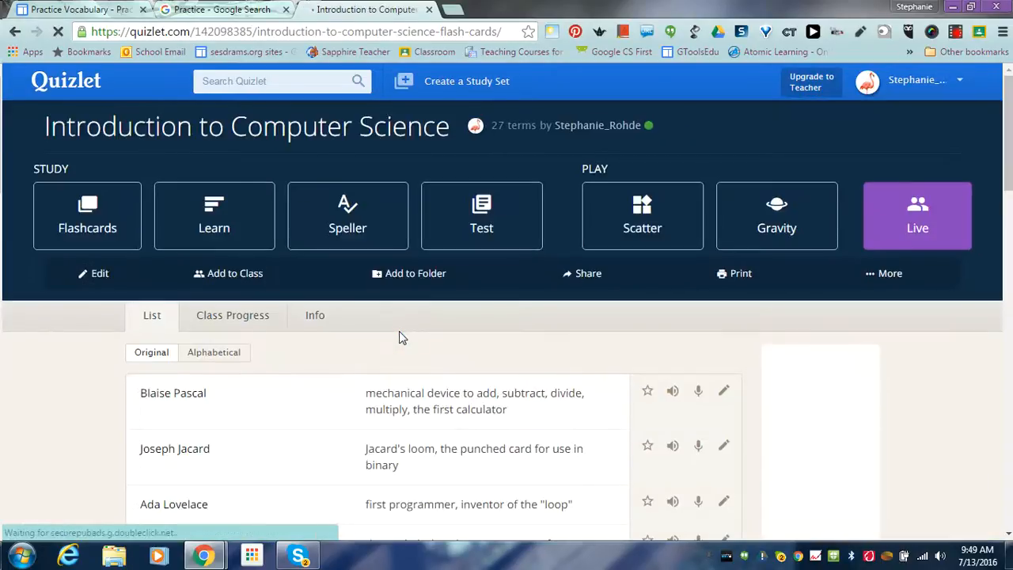
pyautogui.click(471, 32)
pyautogui.hotkey('ctrl', 'c')
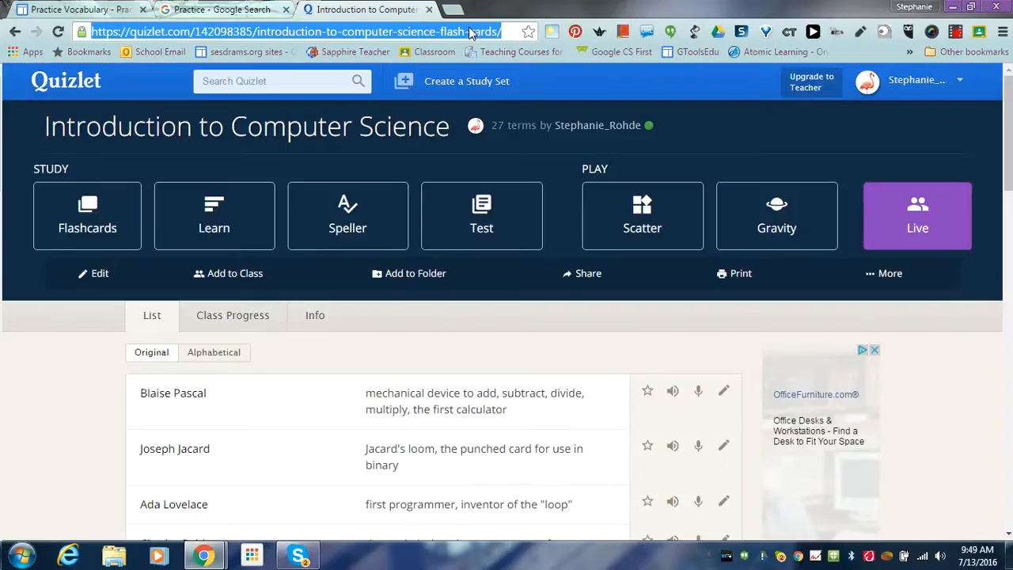
# - Return to the Practice Vocabulary page, enter the text Quizlet in its body, and select that word
pyautogui.click(101, 8)
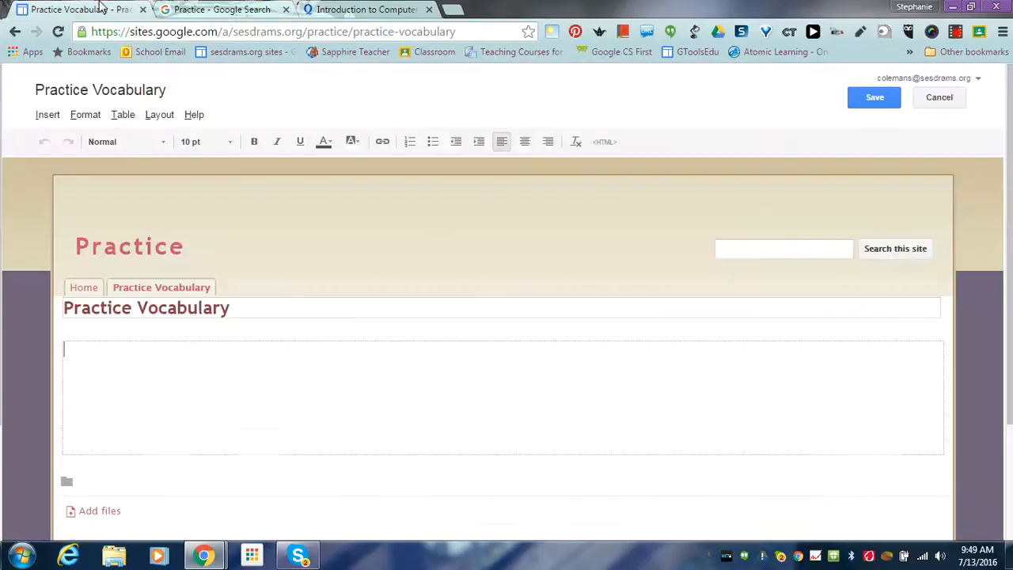
pyautogui.write('Quizle')
pyautogui.moveTo(97, 349); pyautogui.dragTo(58, 349)
# - Link the selected Quizlet text to the copied study set web address, set to open in a new window
pyautogui.click(382, 141)
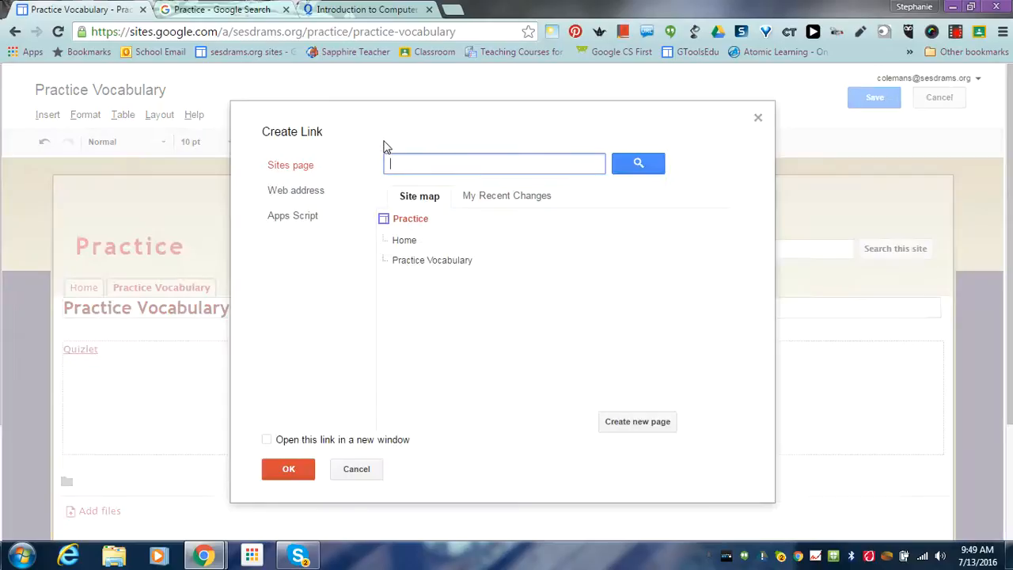
pyautogui.click(293, 196)
pyautogui.hotkey('ctrl', 'v')
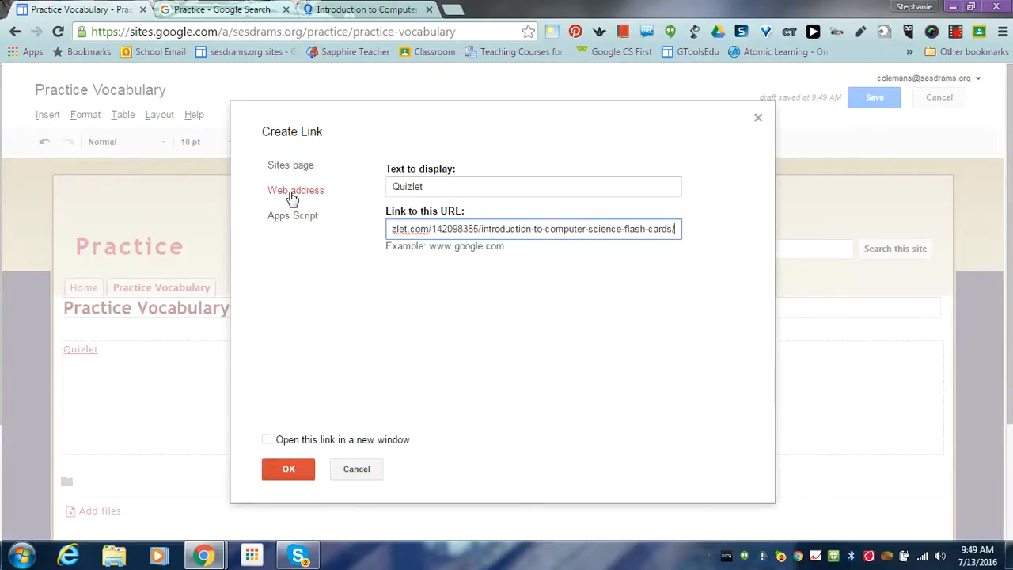
pyautogui.click(266, 443)
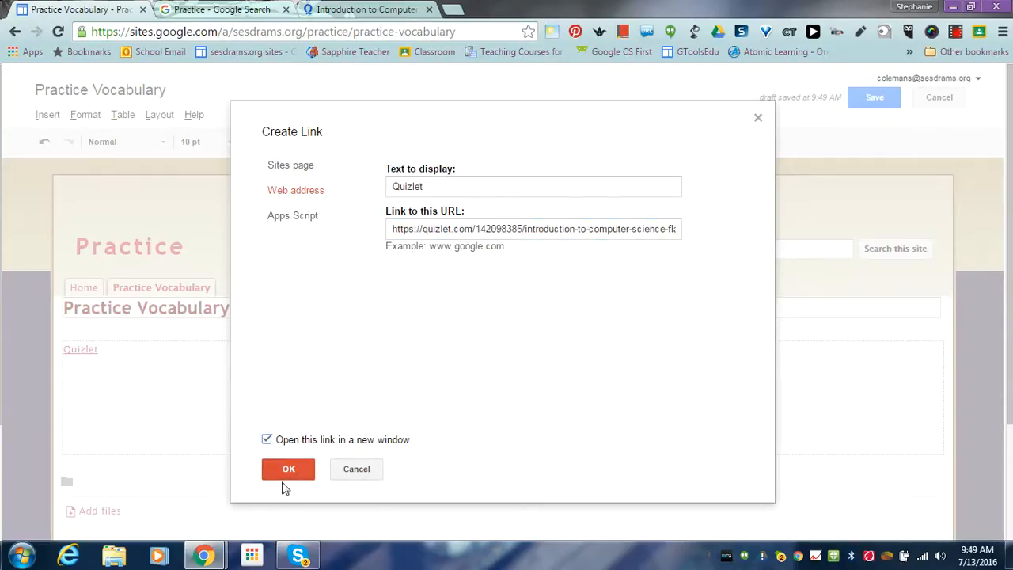
pyautogui.click(286, 470)
# - Add two line breaks after the Quizlet link in the page body
pyautogui.click(369, 437)
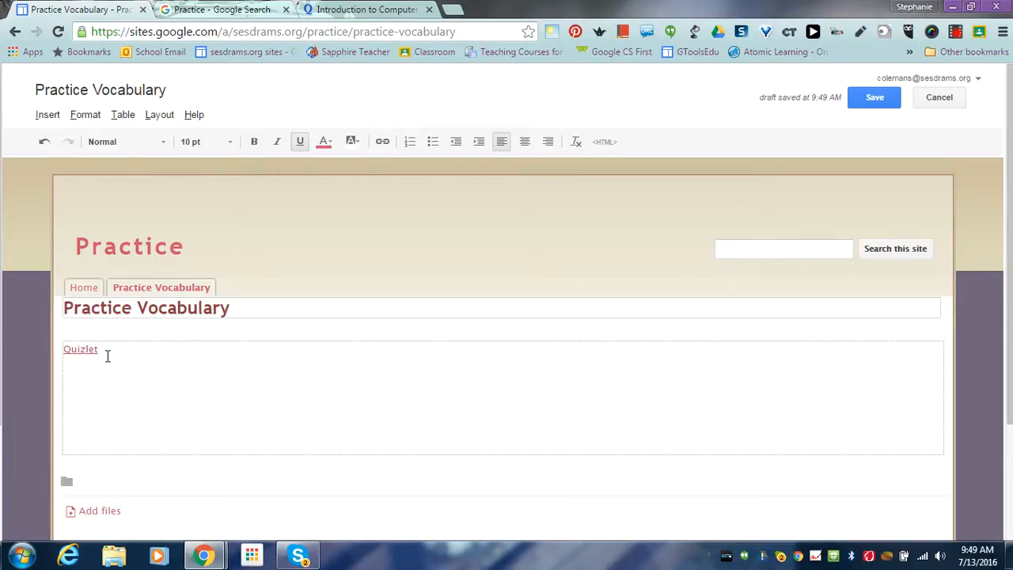
pyautogui.press('Return')
pyautogui.press('Return')
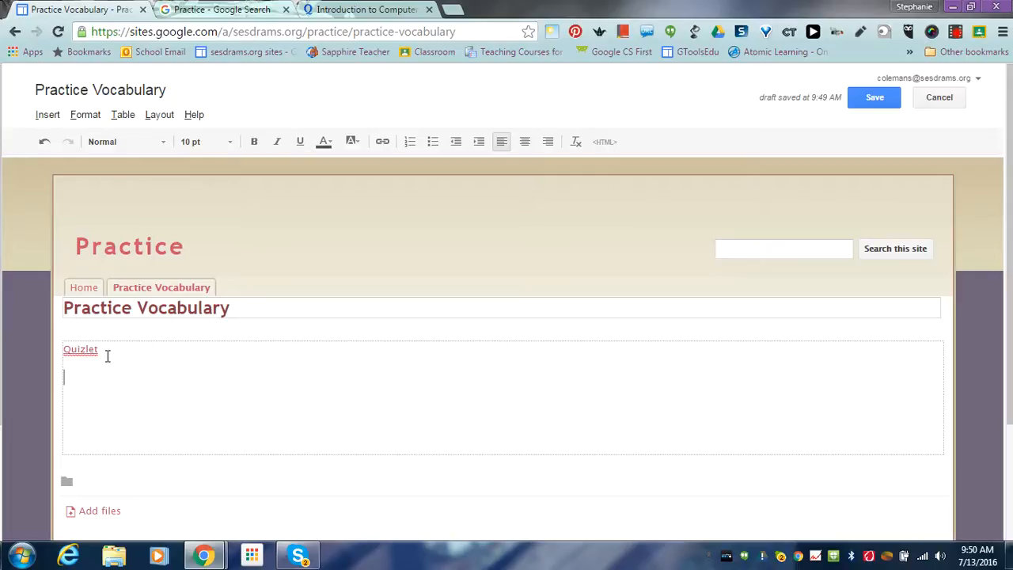
# - Go back to the Quizlet study set, copy the Flashcards embed code, and close the embed options
pyautogui.click(348, 9)
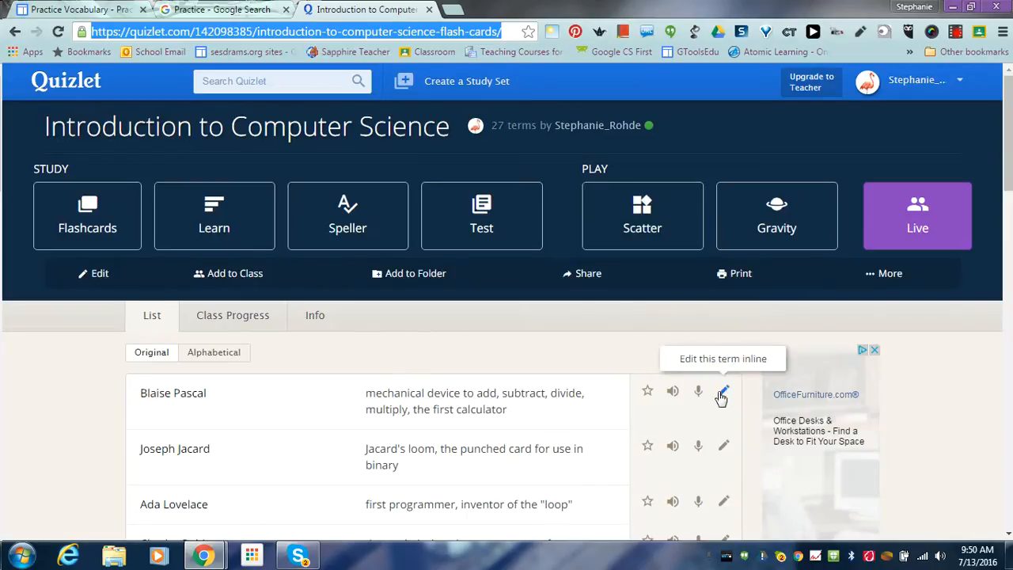
pyautogui.click(886, 273)
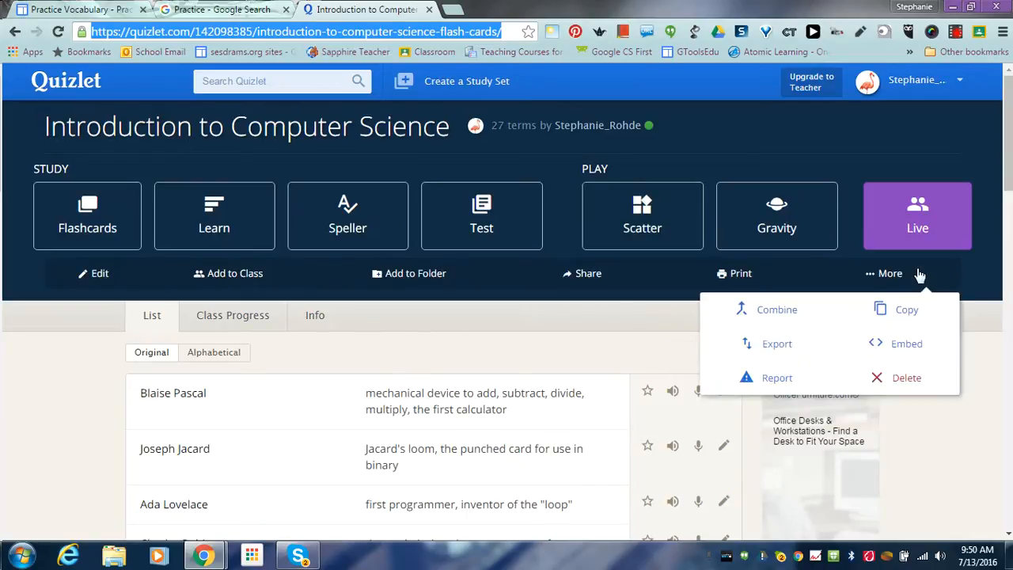
pyautogui.click(893, 350)
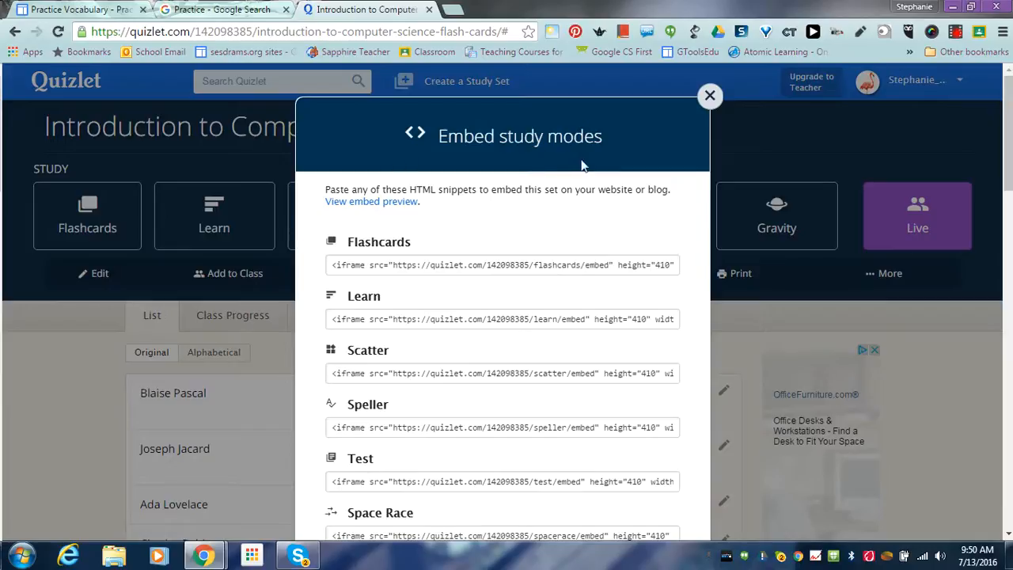
pyautogui.click(425, 265)
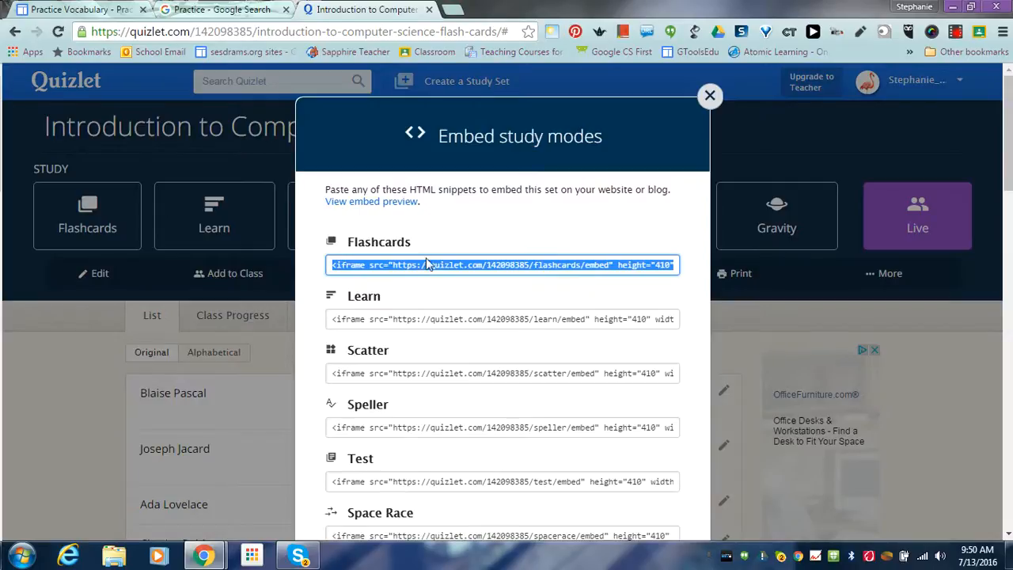
pyautogui.click(711, 95)
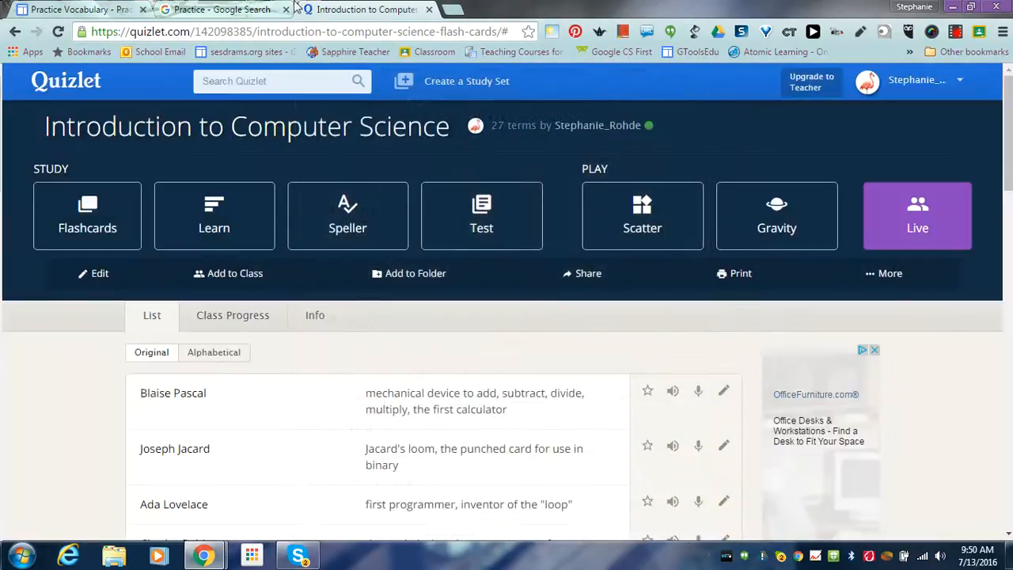
# - Return to the Practice Vocabulary page and choose the Embed gadget from the featured gadgets for insertion
pyautogui.click(120, 9)
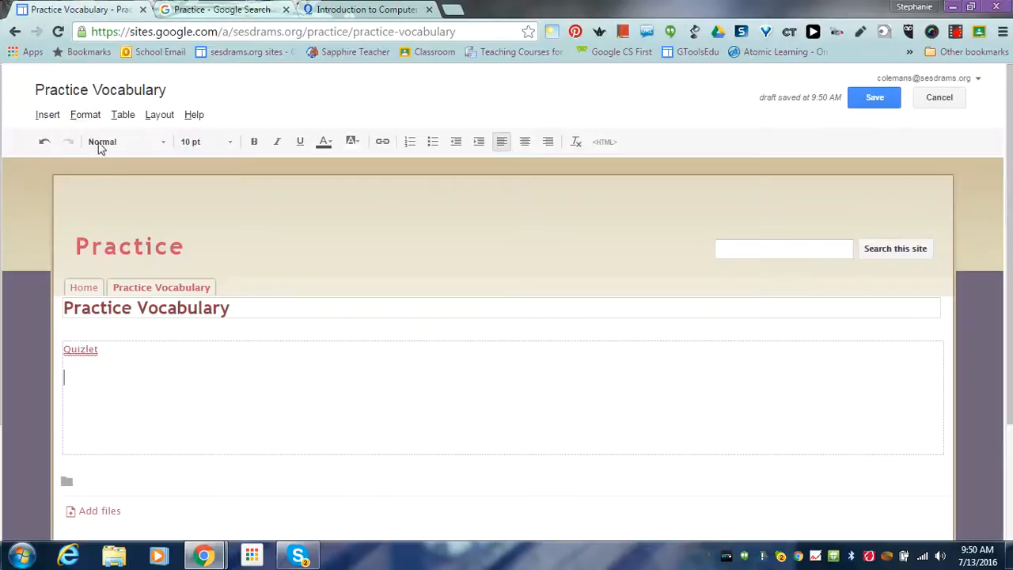
pyautogui.click(44, 120)
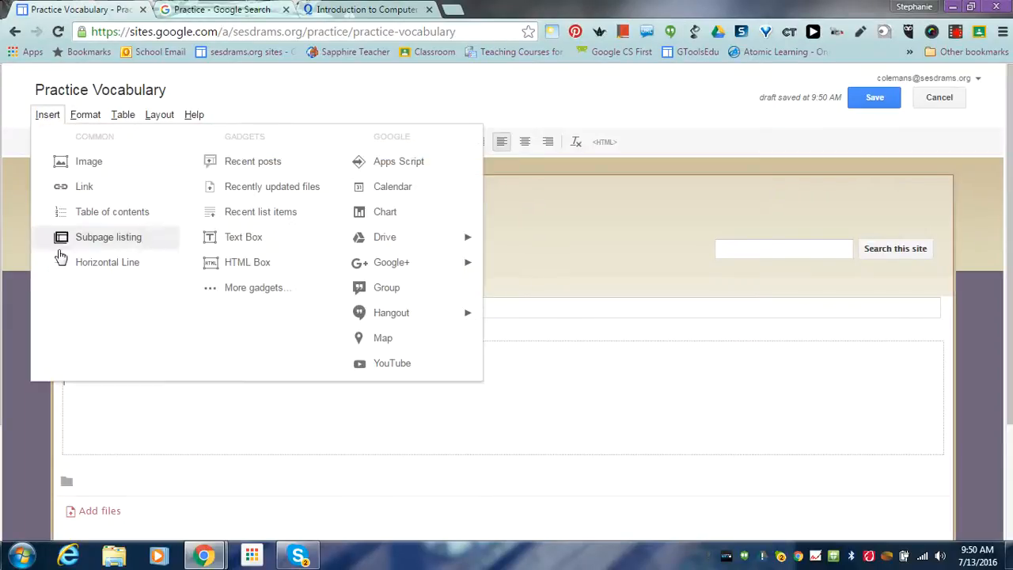
pyautogui.moveTo(345, 273)
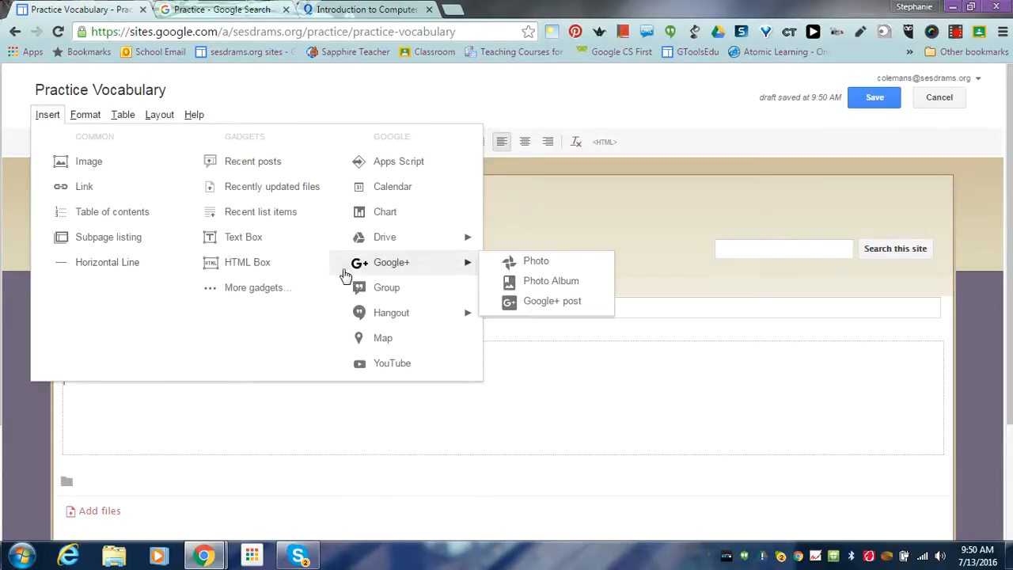
pyautogui.click(244, 288)
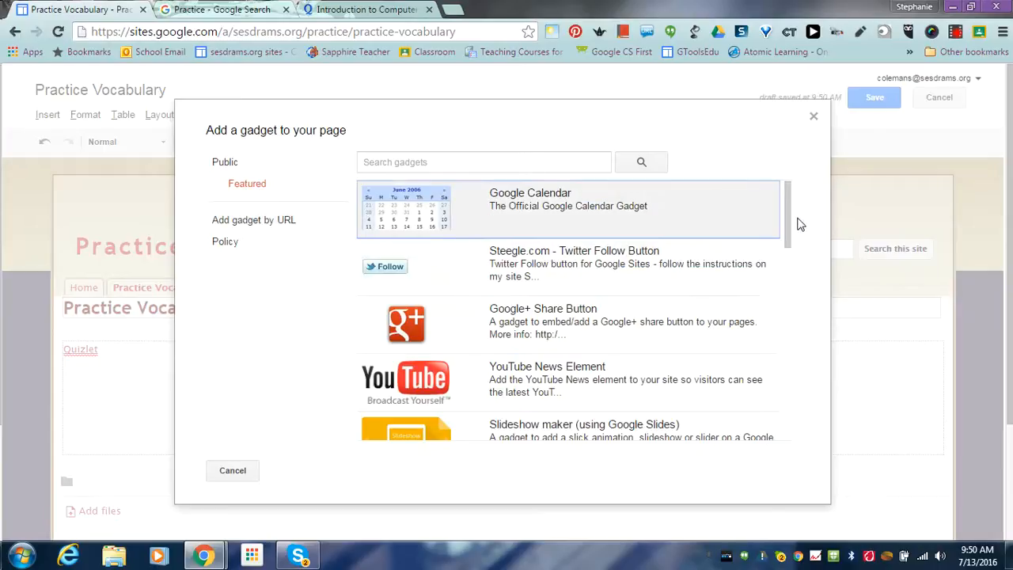
pyautogui.moveTo(789, 216); pyautogui.dragTo(795, 283)
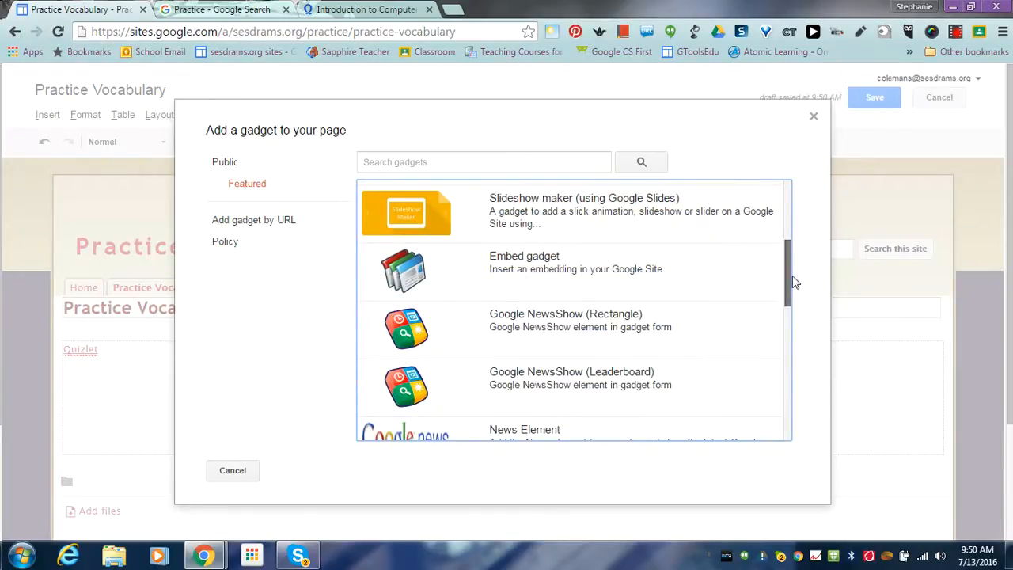
pyautogui.click(531, 273)
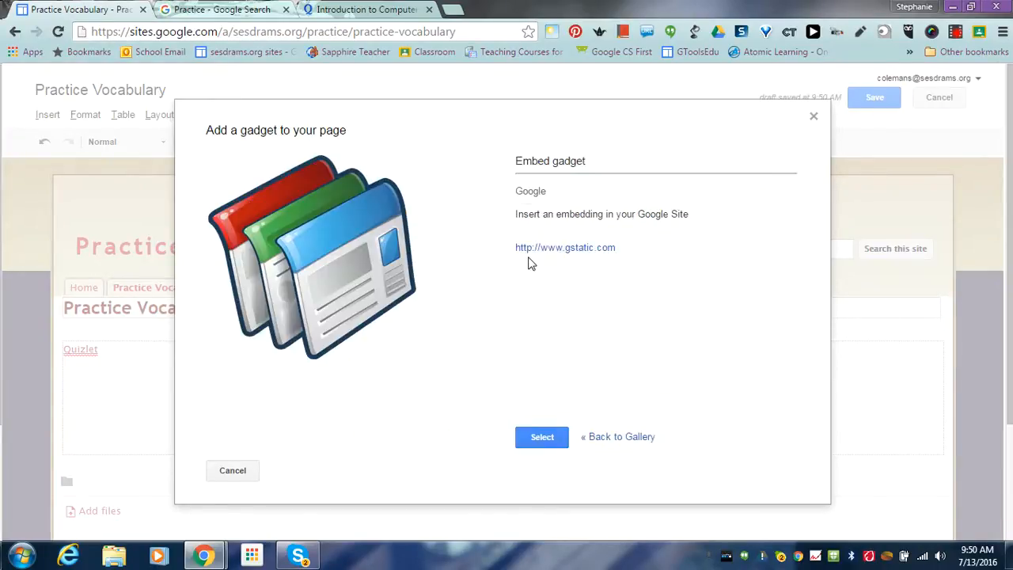
pyautogui.click(542, 438)
# - Paste the Flashcards embed code, set the gadget height to 410 pixels, include a scrollbar when necessary, then preview and insert it
pyautogui.click(288, 222)
pyautogui.write('<iframe src="https://quizlet.com/142098385/flashcards/embed" height="410" width="100%" style="border:0"></iframe>')
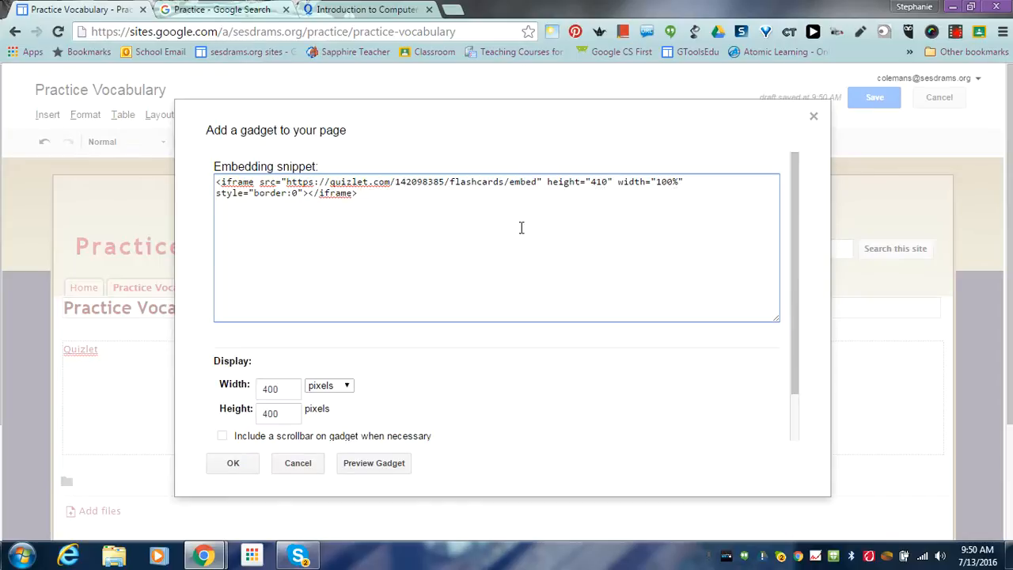
pyautogui.click(270, 413)
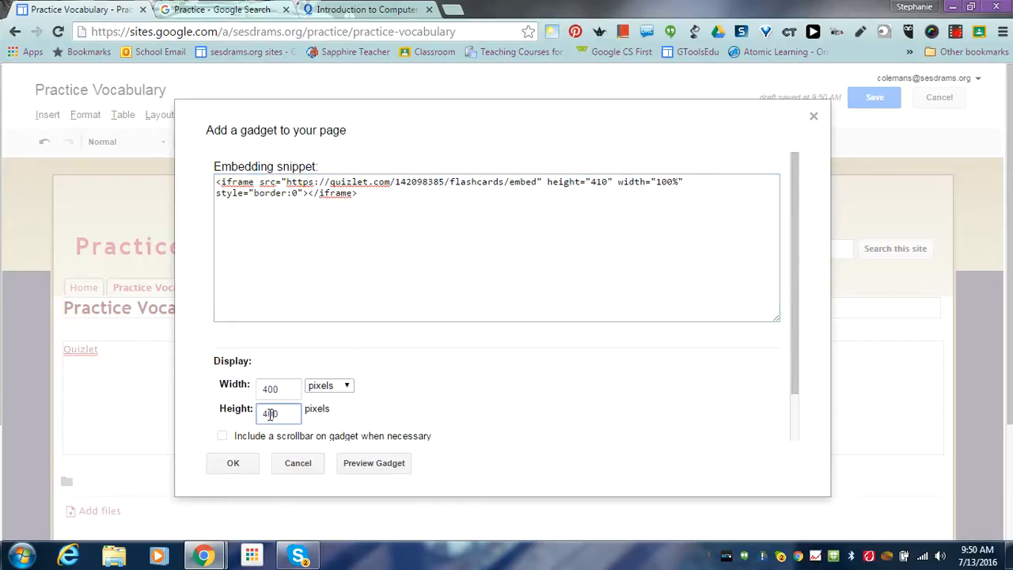
pyautogui.press('BackSpace')
pyautogui.write('1')
pyautogui.click(223, 436)
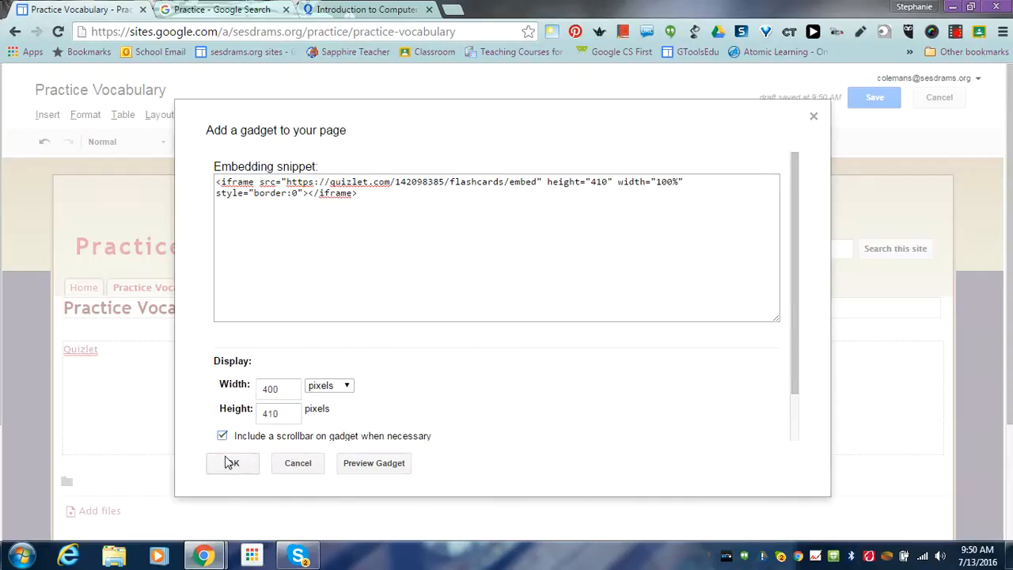
pyautogui.click(391, 469)
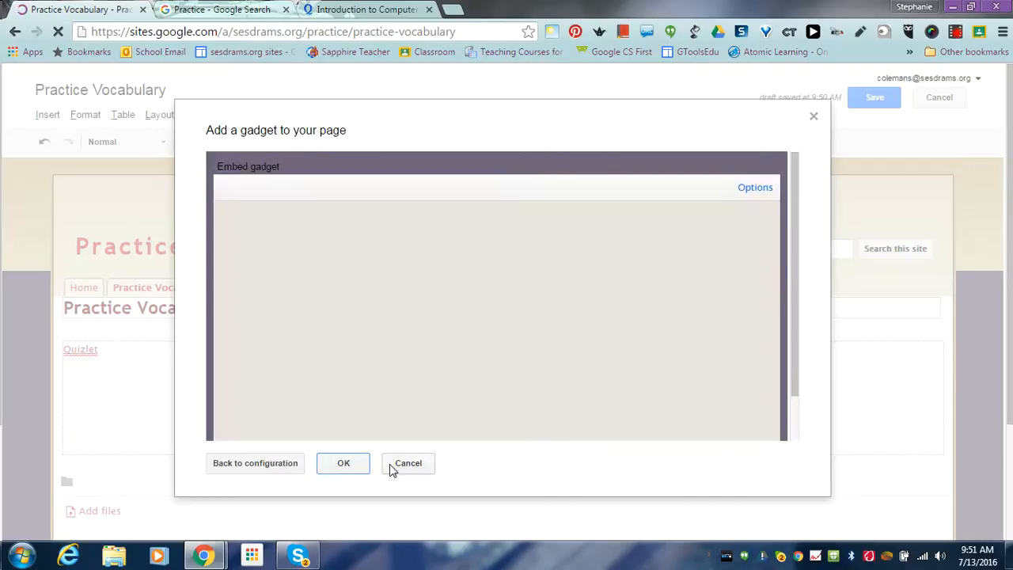
pyautogui.click(342, 469)
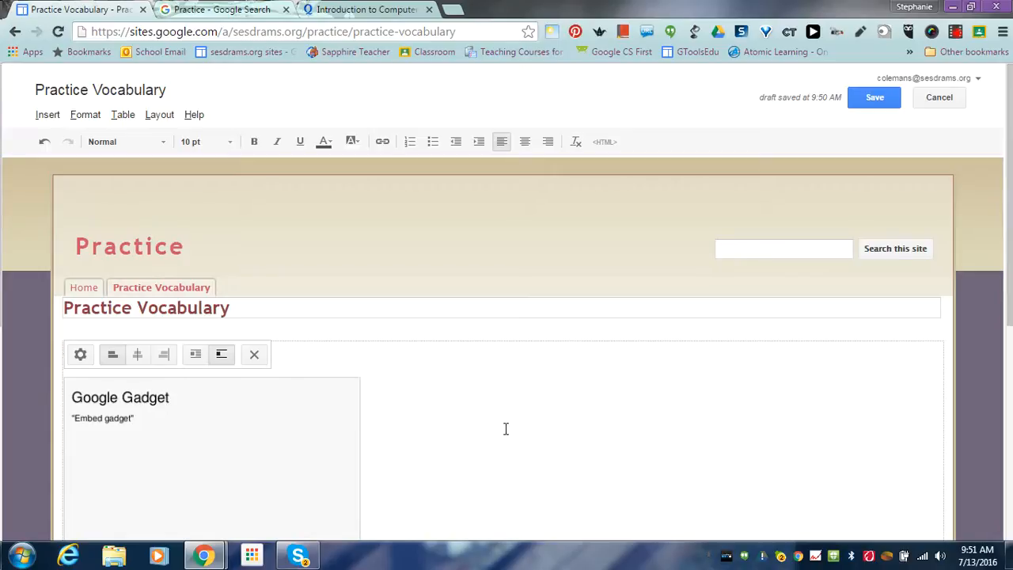
# - Save the Practice Vocabulary page and view the embedded flashcards on the published page
pyautogui.click(871, 97)
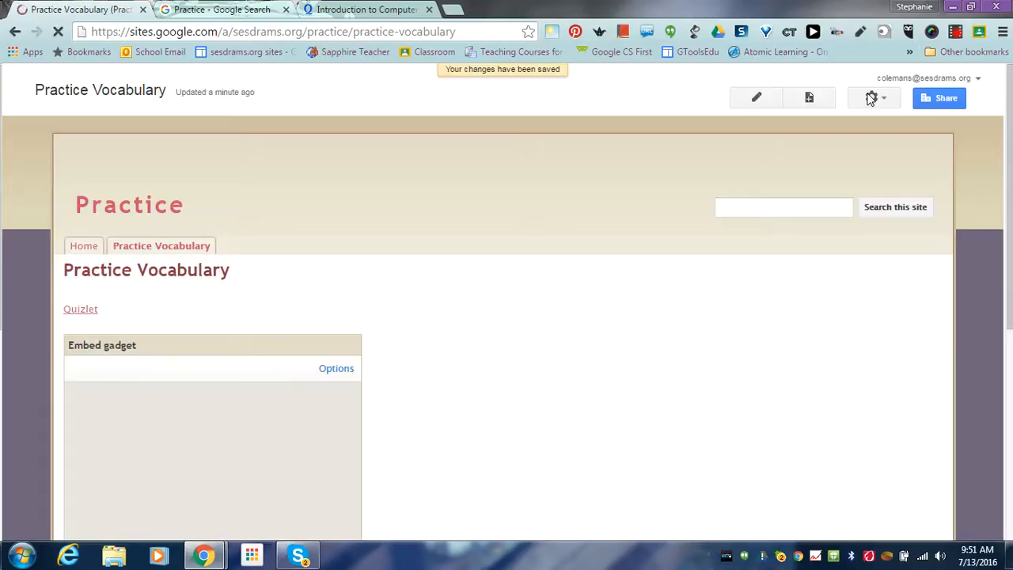
pyautogui.moveTo(1011, 198); pyautogui.dragTo(1011, 265)
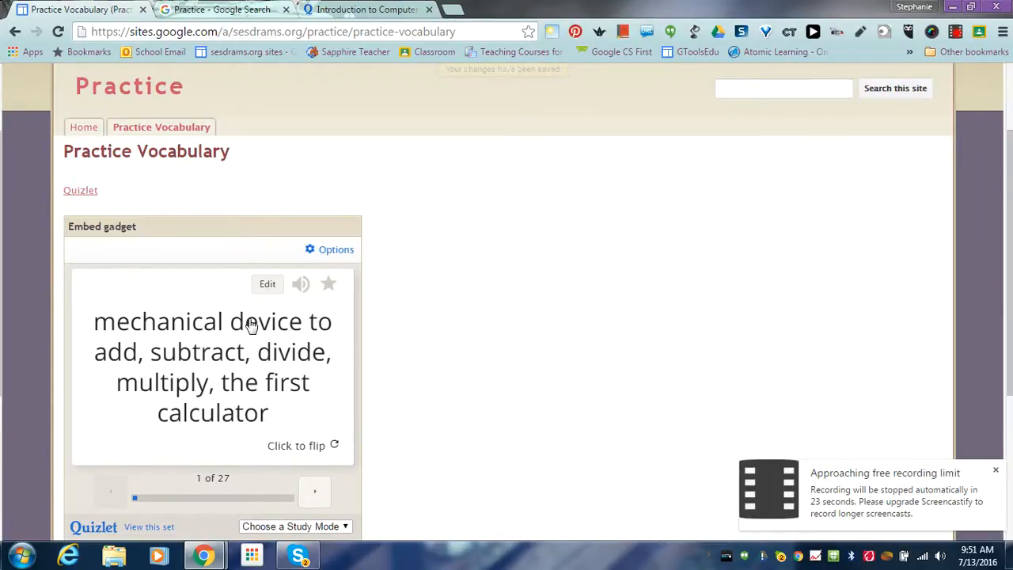
pyautogui.scroll(1, 524, 248)
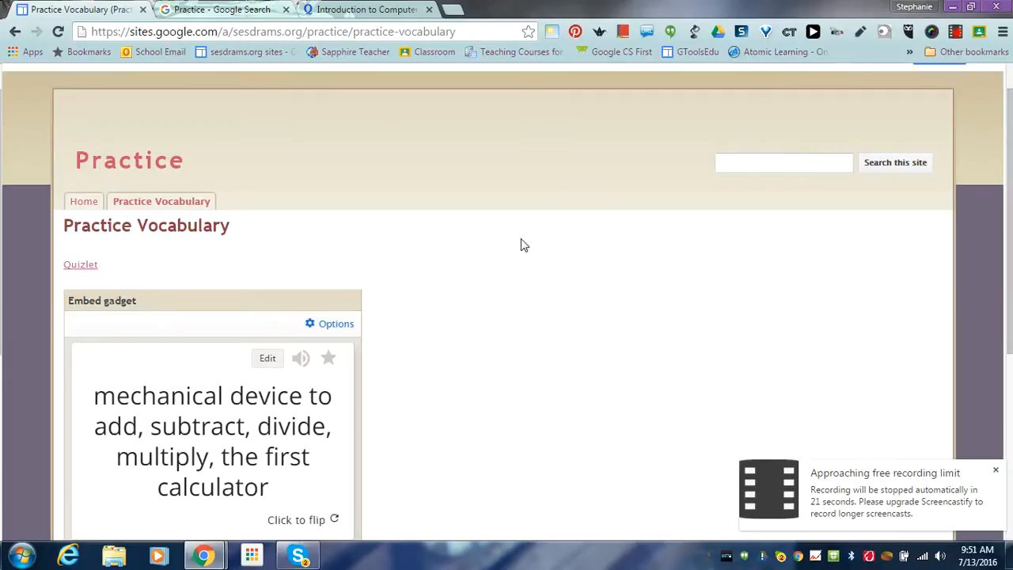
pyautogui.scroll(1, 524, 245)
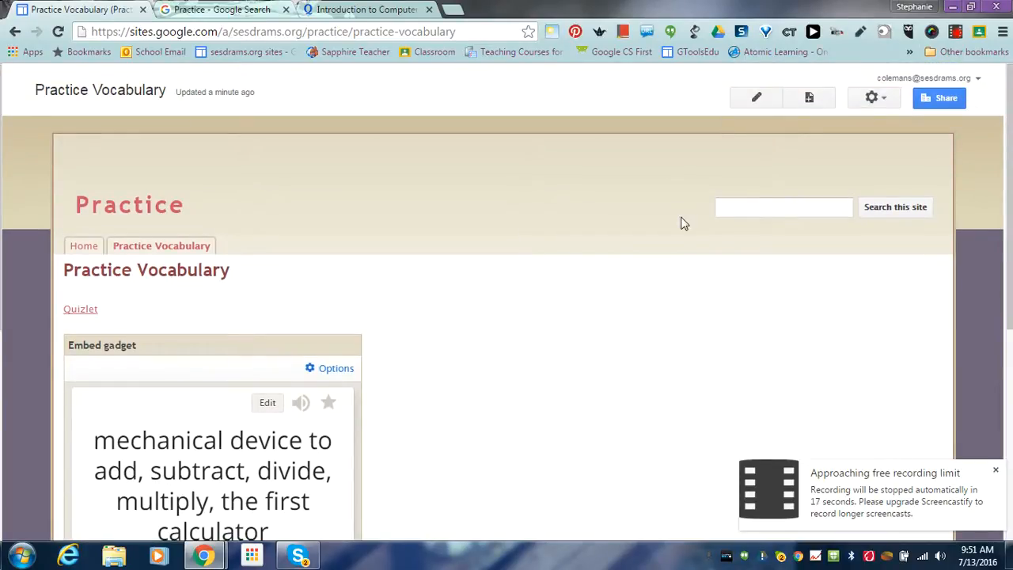
# - Open the site's sharing settings, change general access to On - Public on the web, and save
pyautogui.click(953, 96)
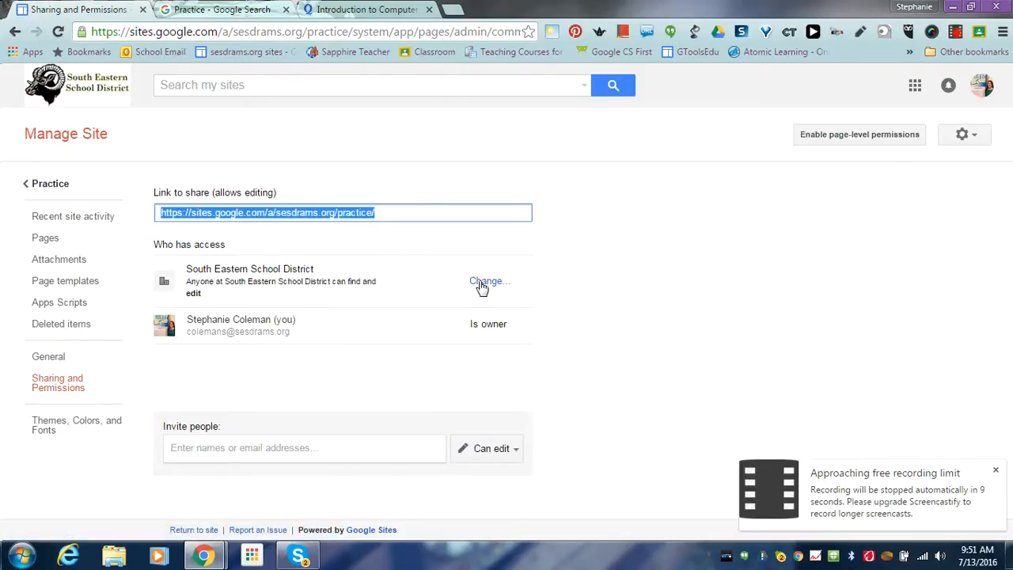
pyautogui.click(483, 283)
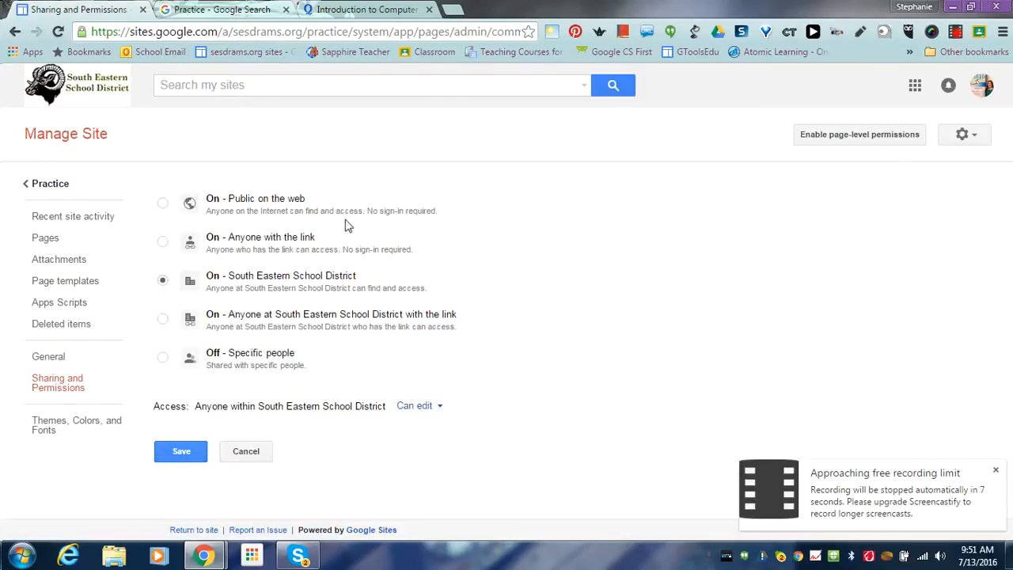
pyautogui.click(244, 210)
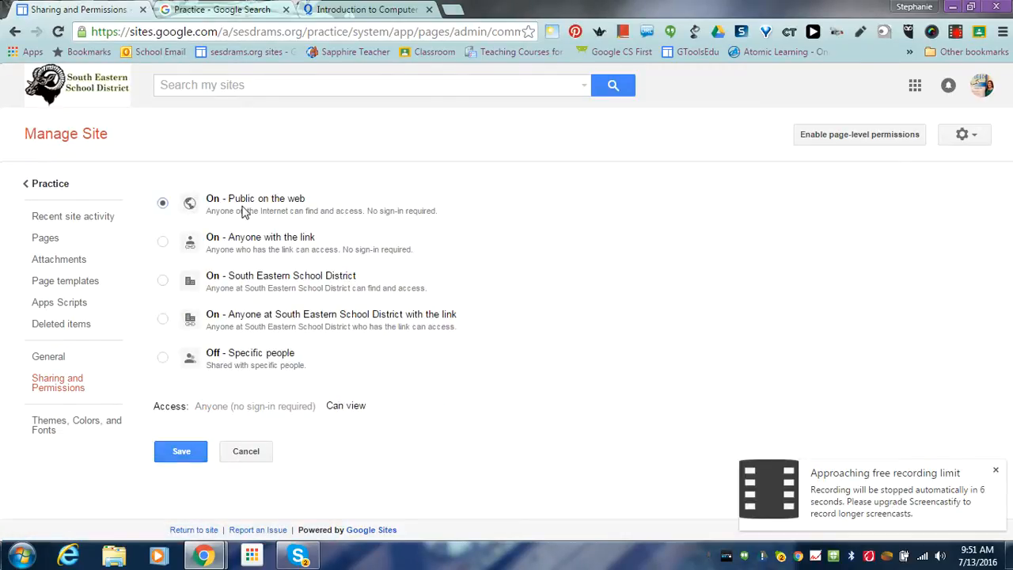
pyautogui.click(178, 460)
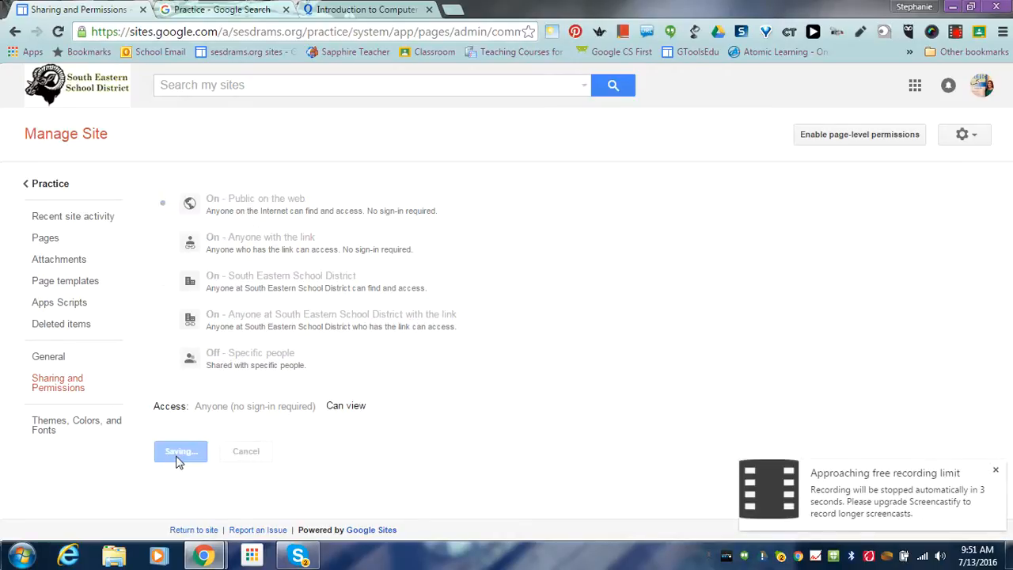